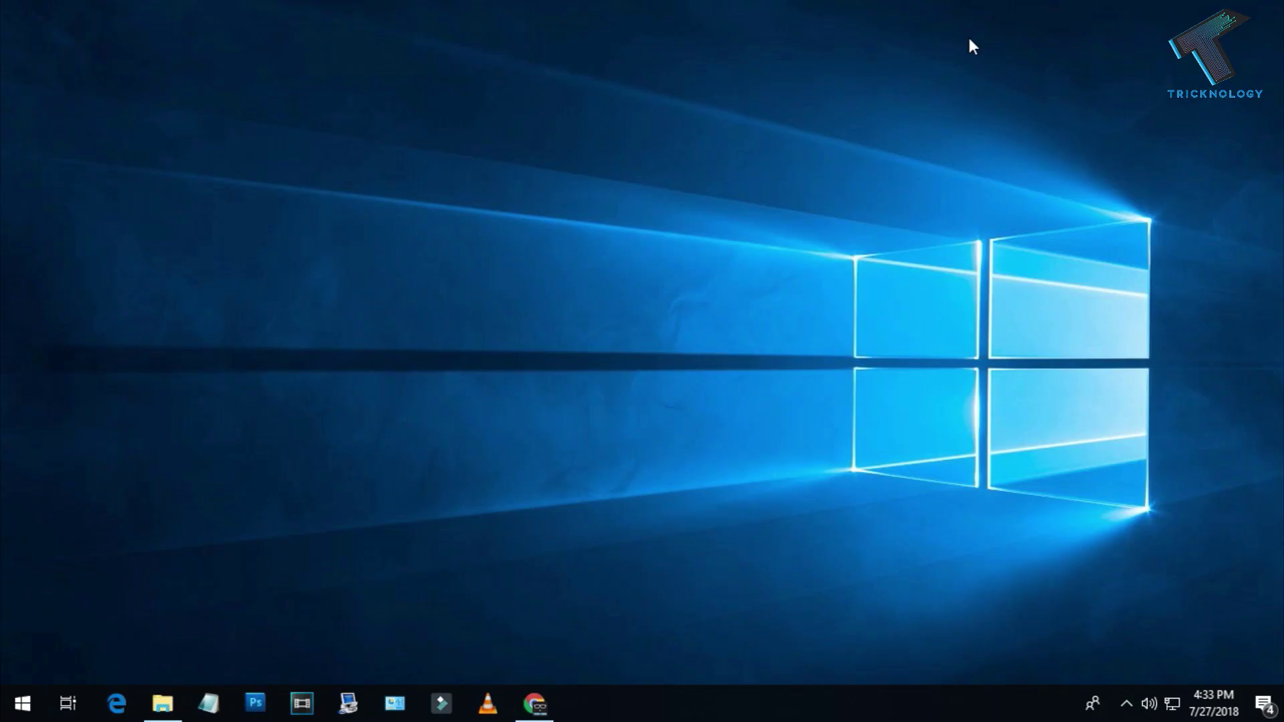
Open File Explorer on folder P, which holds ClassicShellSetup, img0.jpg and Windows 7.png
{"action": "left_click", "coordinate": [163, 701]}
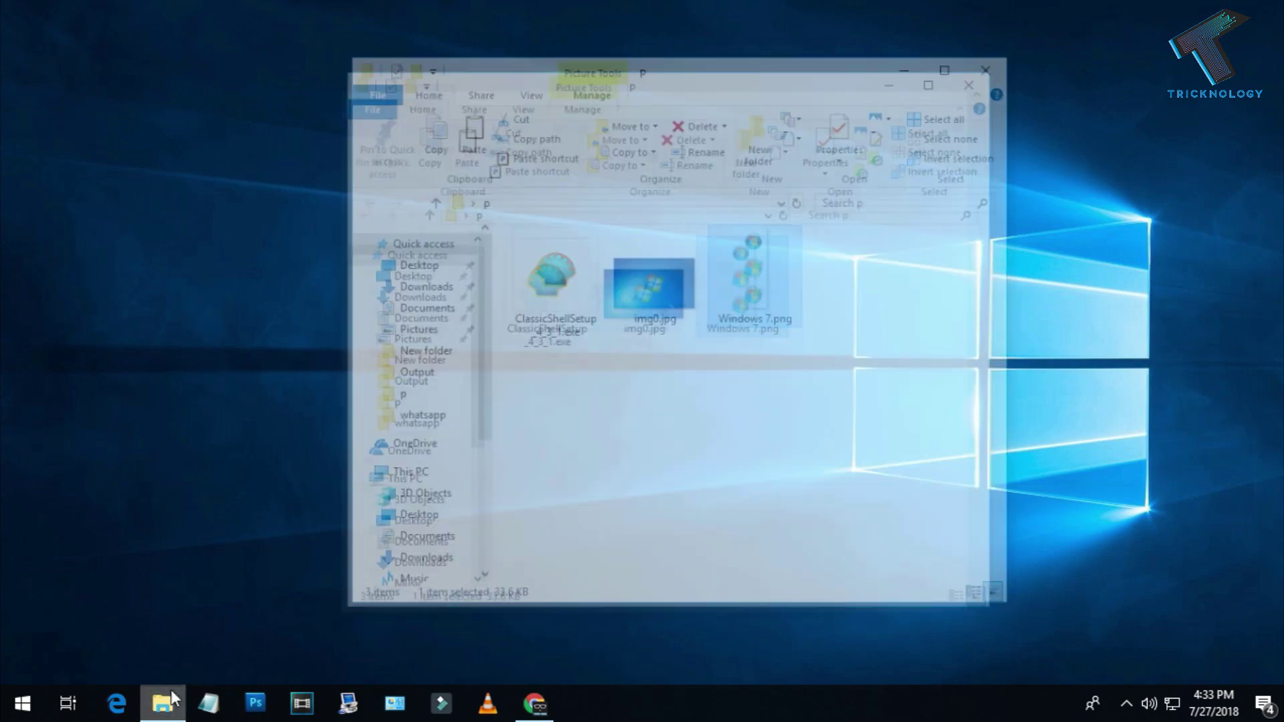
{"action": "left_click", "coordinate": [568, 268]}
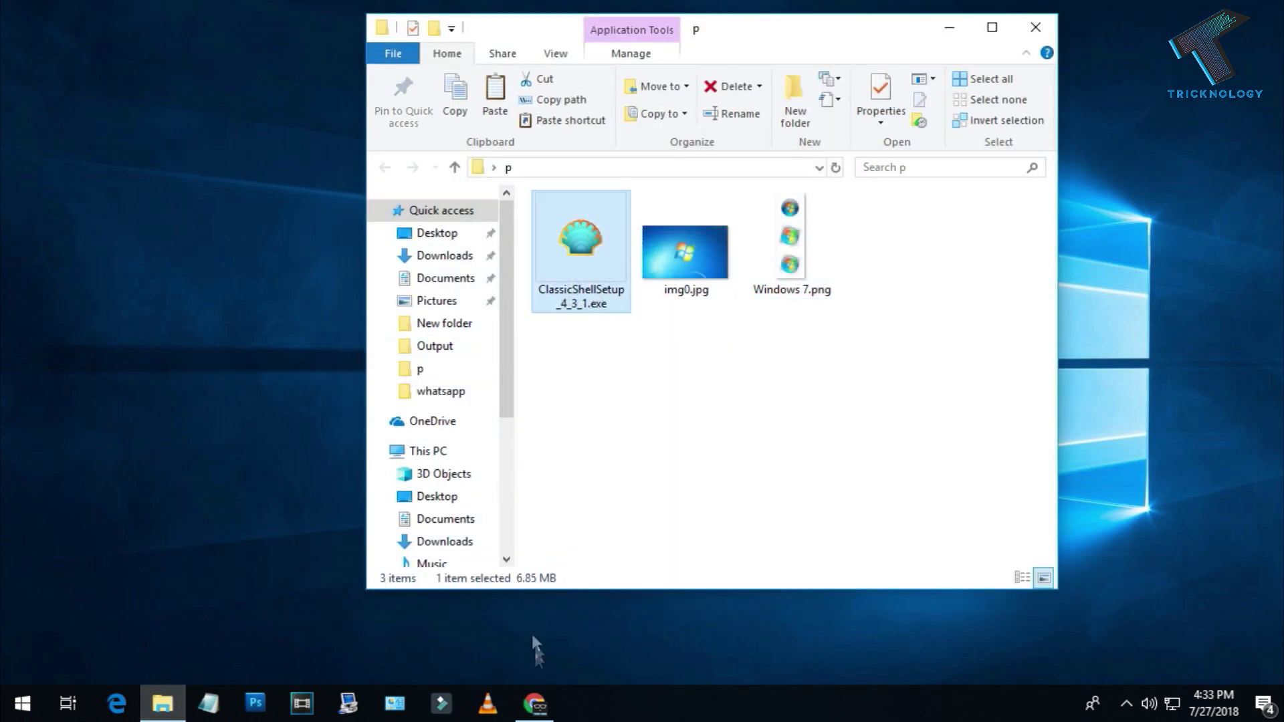
{"action": "left_click", "coordinate": [534, 702]}
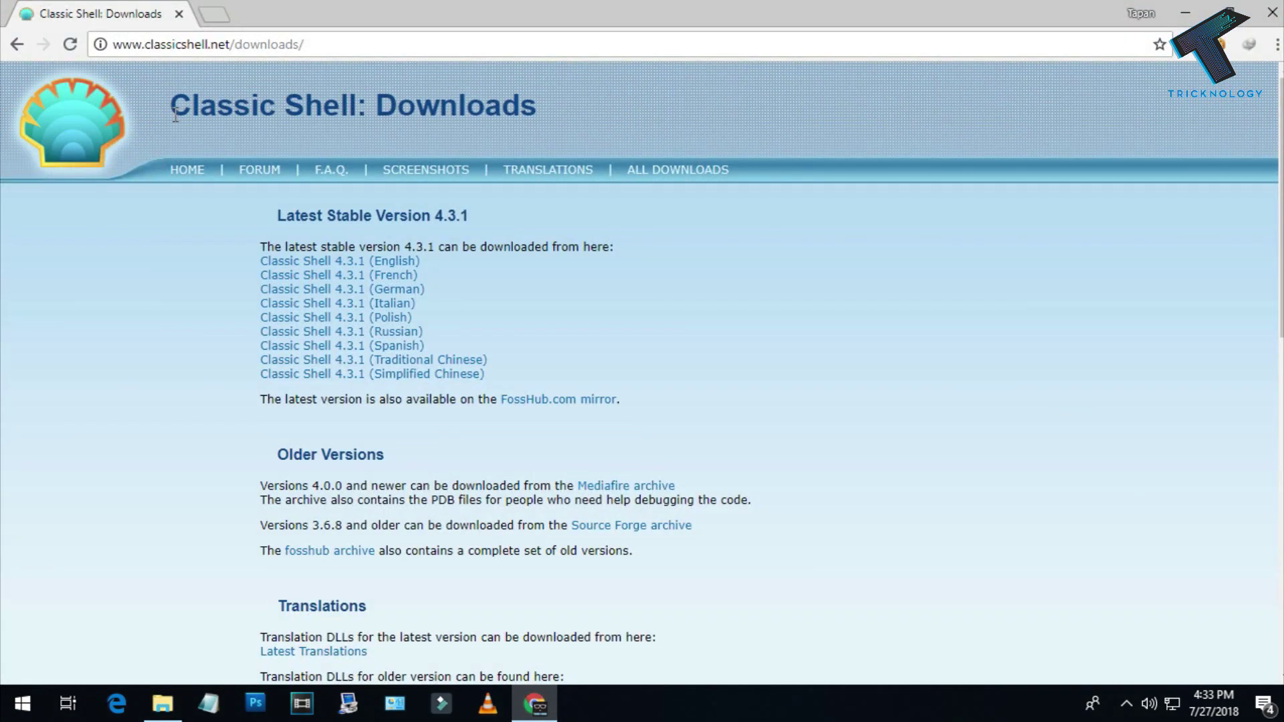
{"action": "left_click_drag", "start_coordinate": [175, 114], "coordinate": [548, 119]}
{"action": "left_click", "coordinate": [569, 130]}
{"action": "left_click_drag", "start_coordinate": [253, 263], "coordinate": [387, 262]}
{"action": "left_click", "coordinate": [387, 262]}
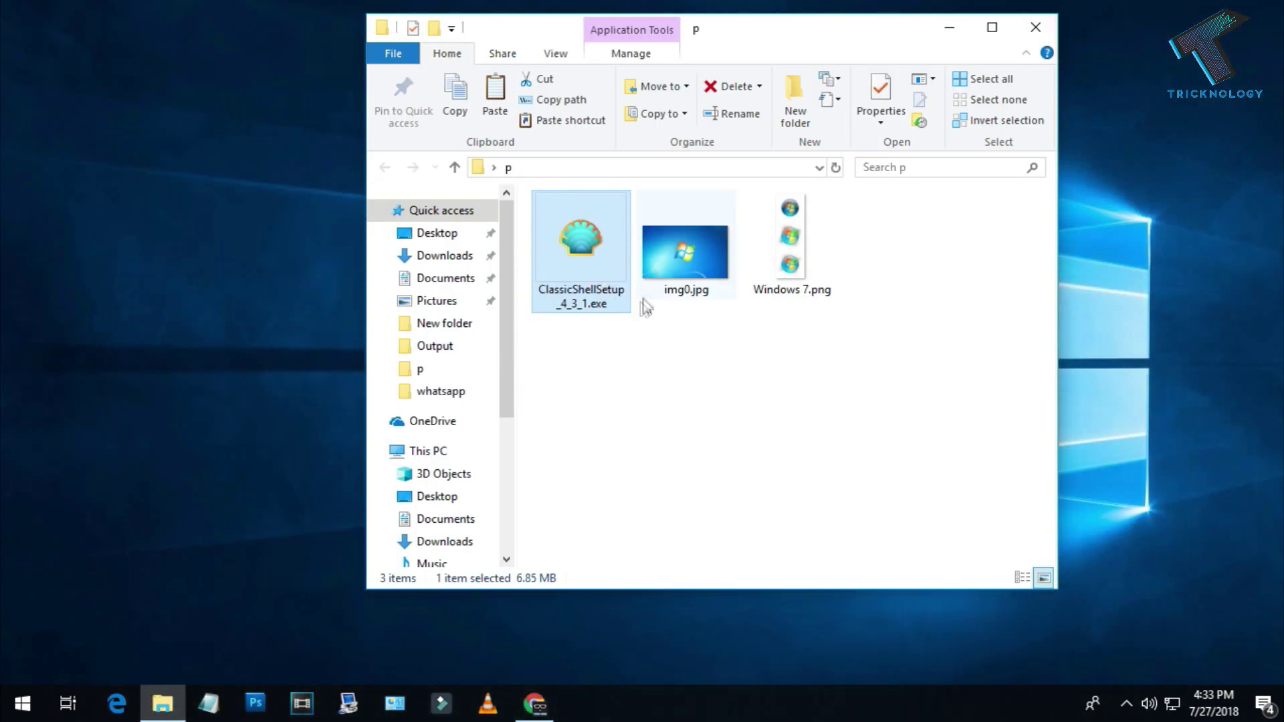
{"action": "left_click", "coordinate": [698, 302]}
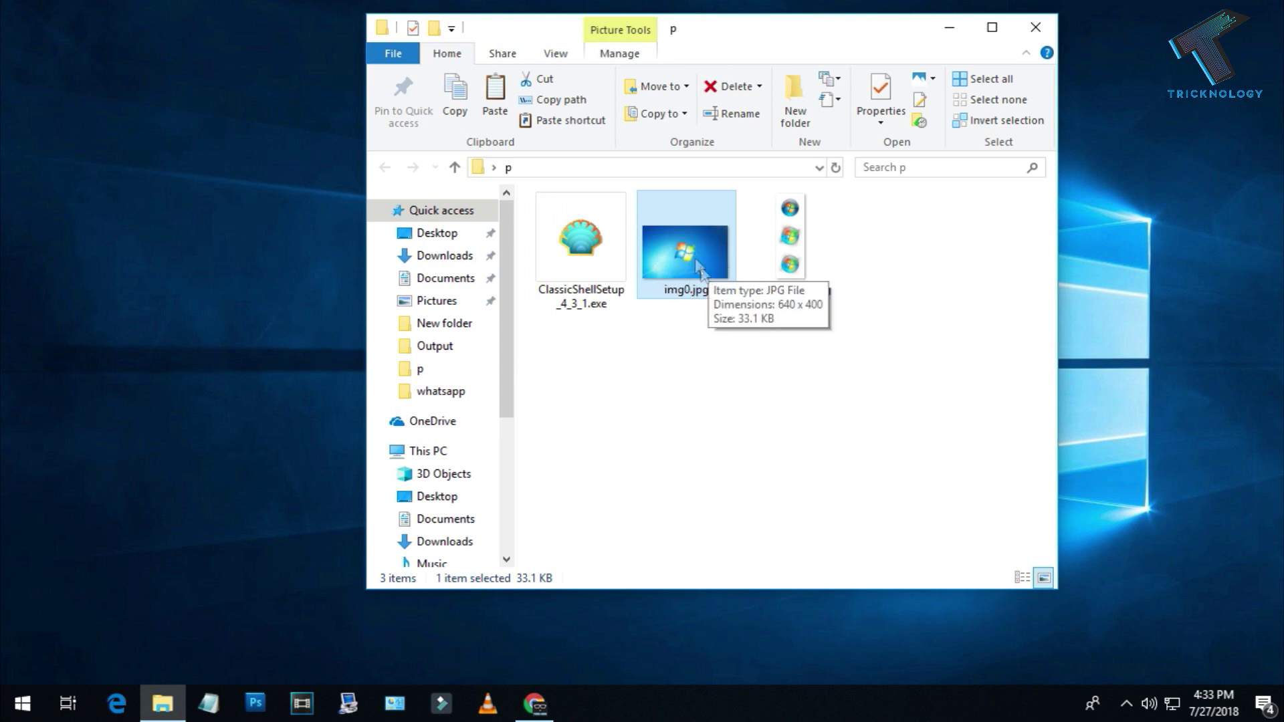
{"action": "left_click", "coordinate": [788, 264]}
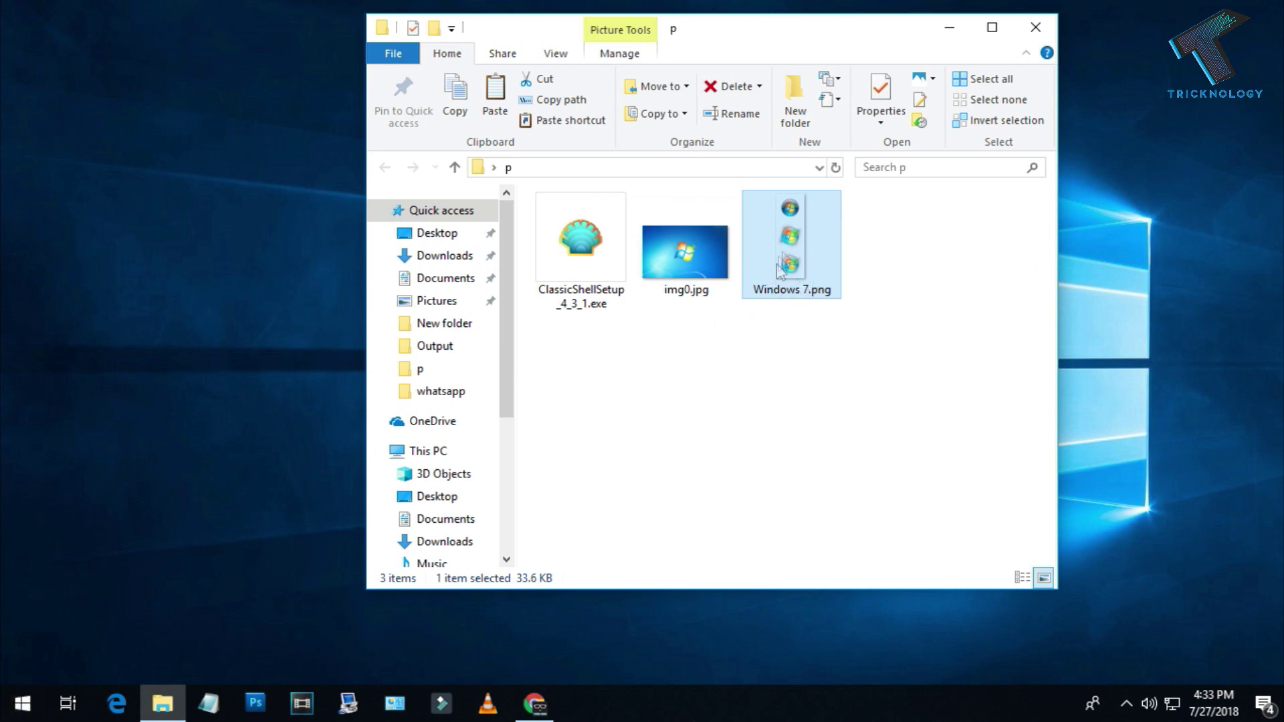
{"action": "left_click", "coordinate": [638, 301]}
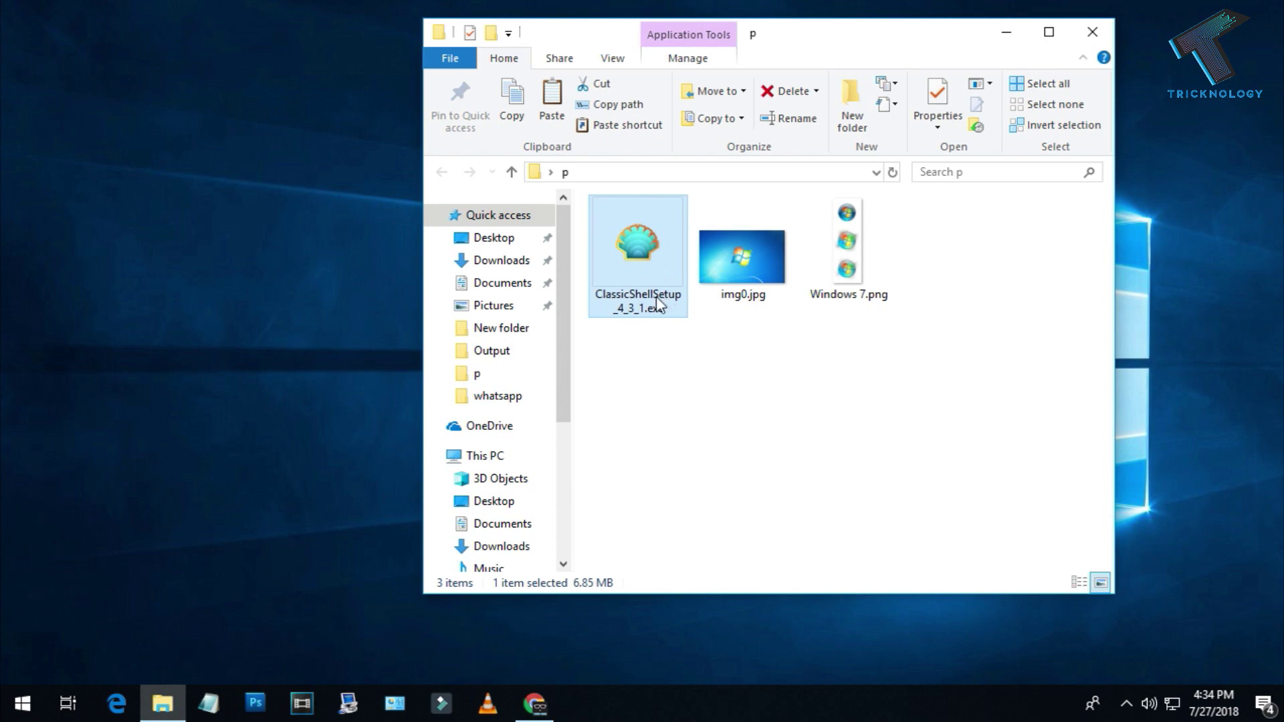
Run ClassicShellSetup, accept the licence, keep all features, install, and finish without the readme
{"action": "double_click", "coordinate": [656, 296]}
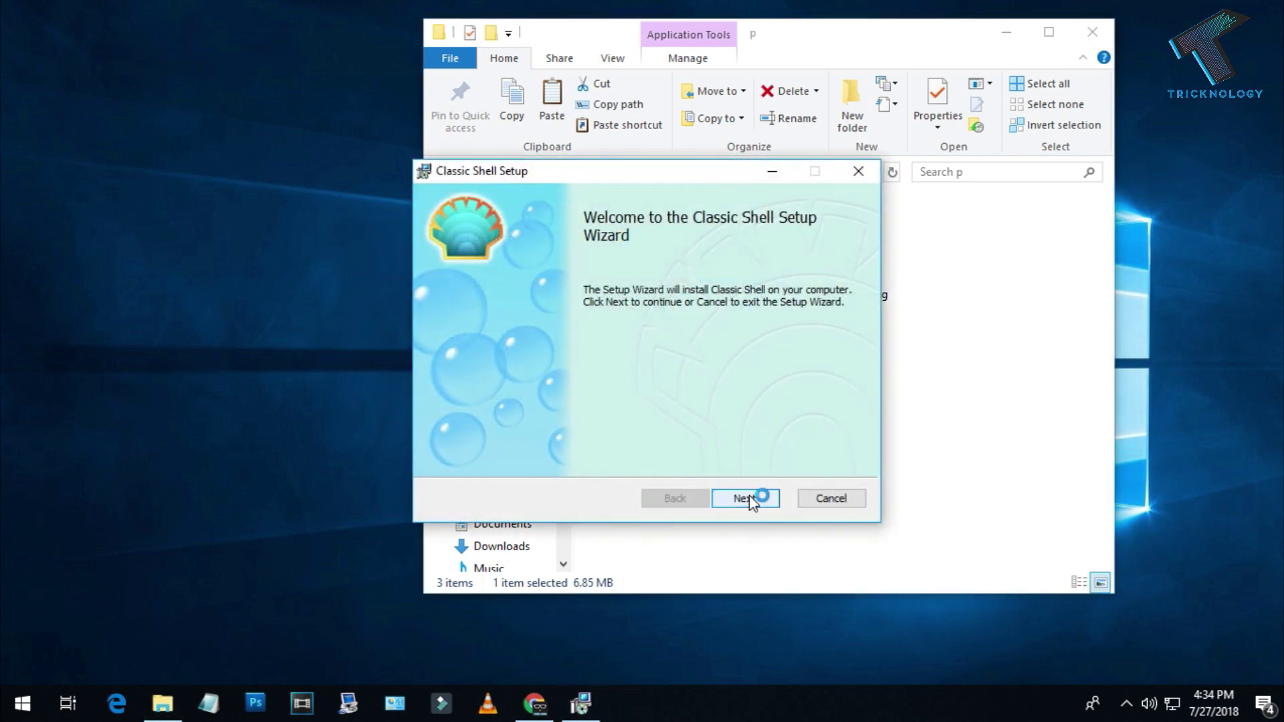
{"action": "left_click", "coordinate": [744, 498]}
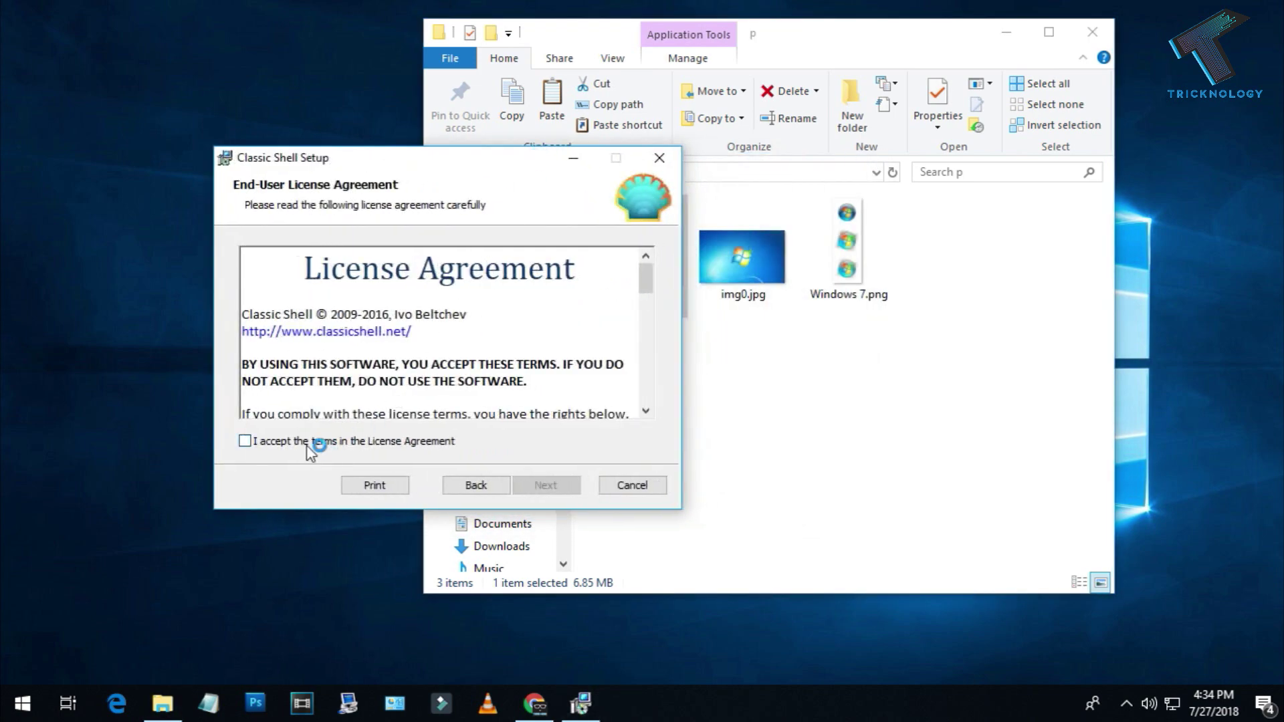
{"action": "left_click", "coordinate": [313, 442]}
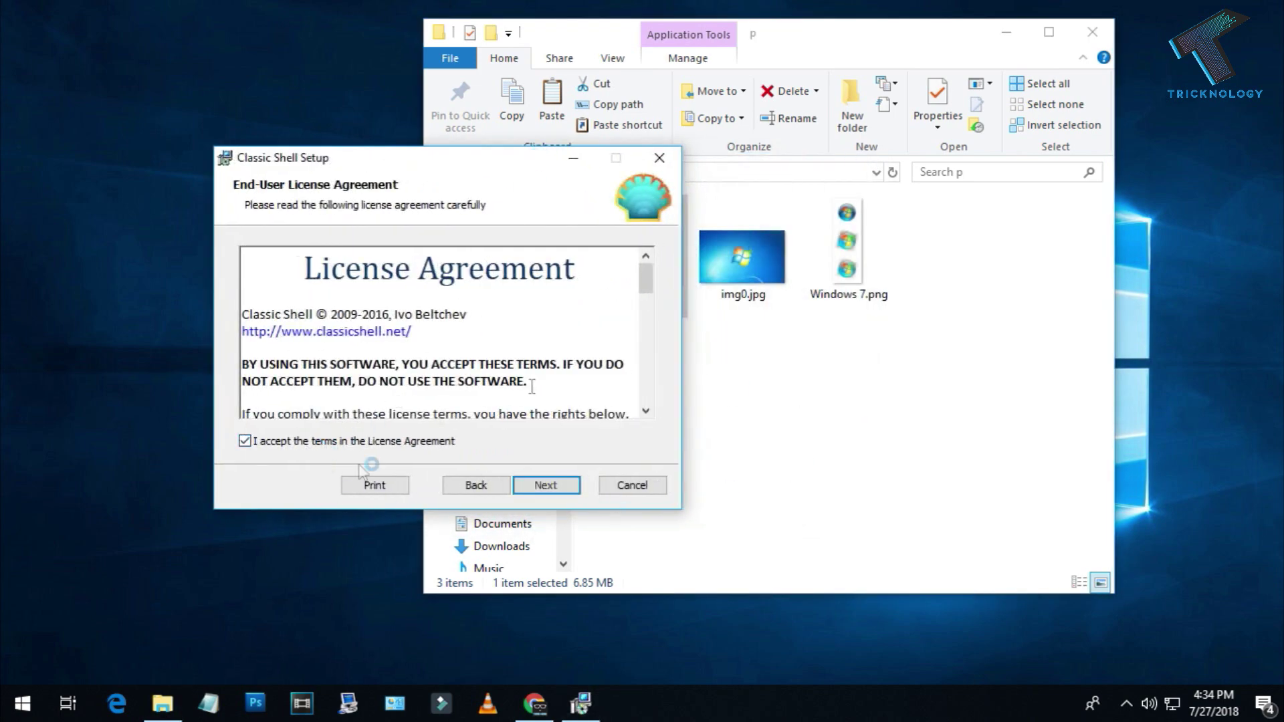
{"action": "left_click", "coordinate": [559, 486]}
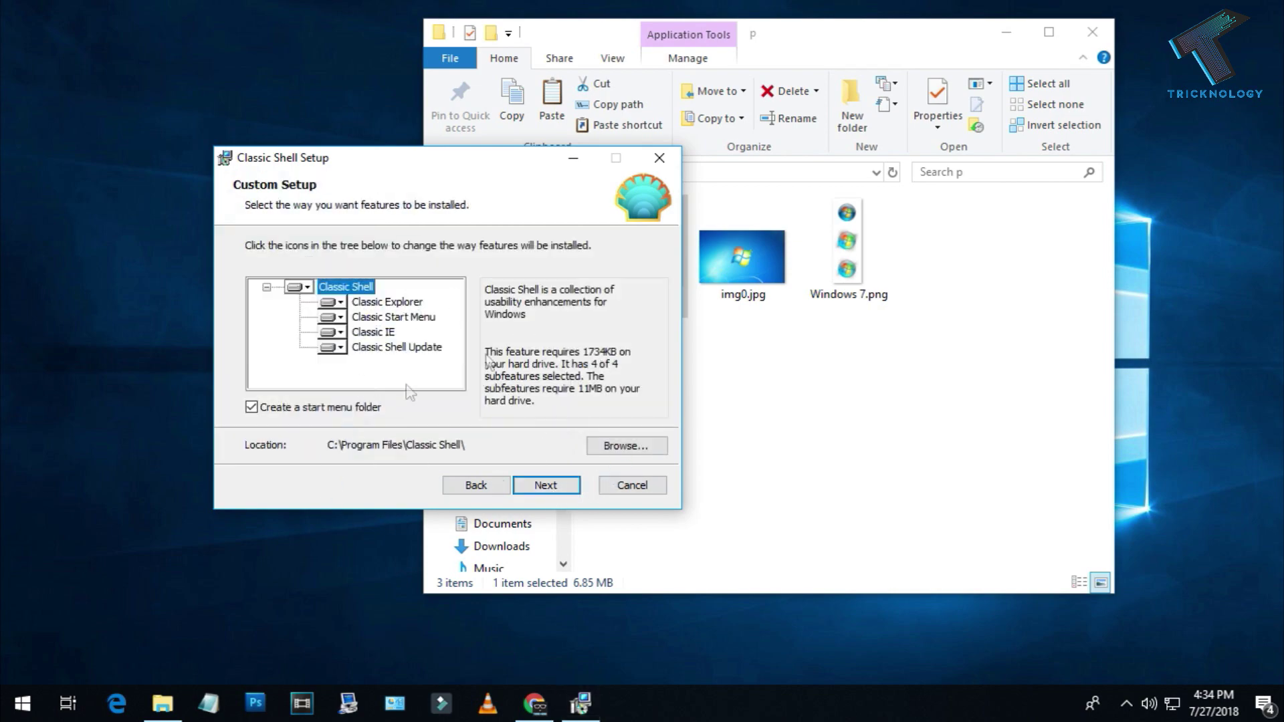
{"action": "left_click", "coordinate": [562, 485]}
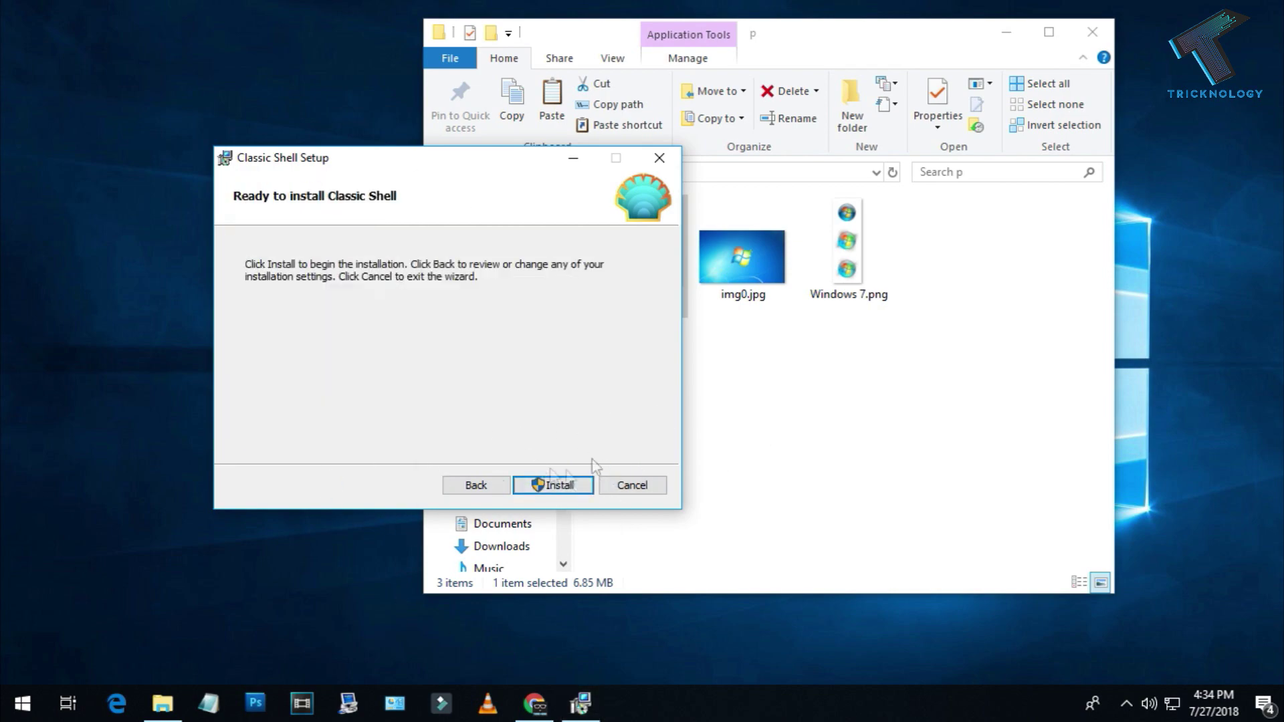
{"action": "left_click", "coordinate": [545, 493]}
{"action": "left_click", "coordinate": [579, 488]}
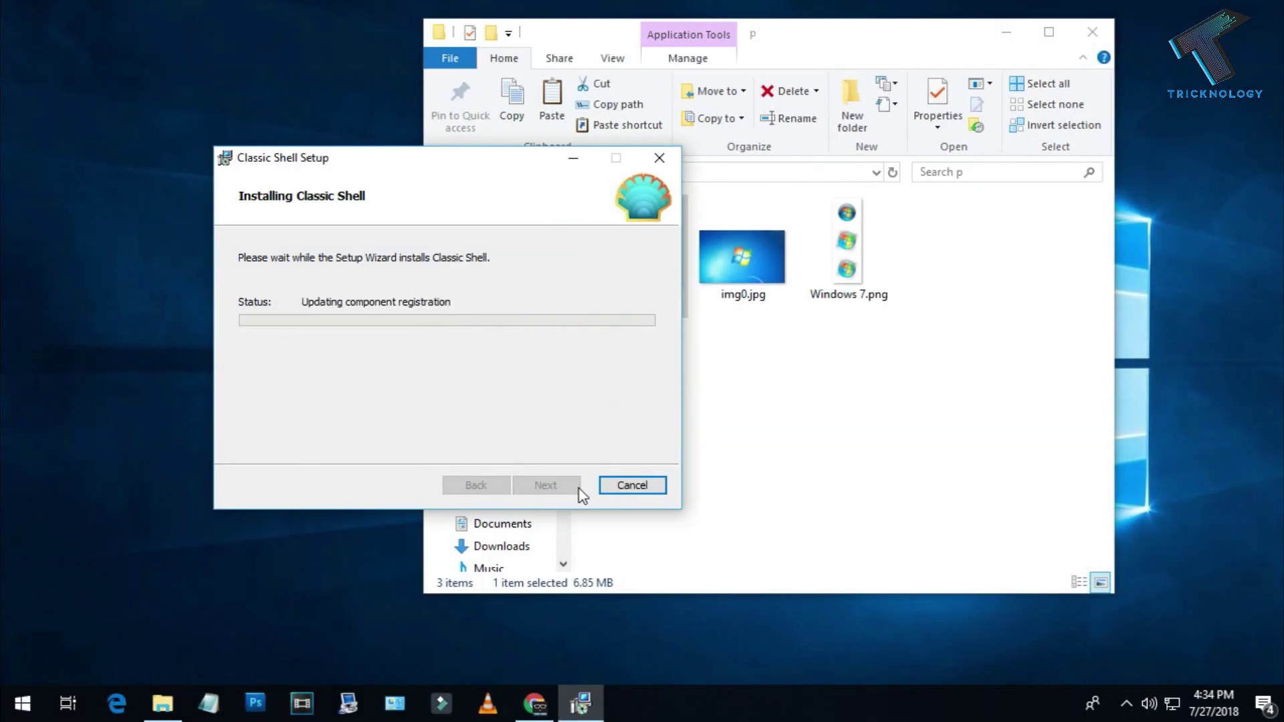
{"action": "left_click", "coordinate": [512, 456]}
{"action": "left_click", "coordinate": [545, 486]}
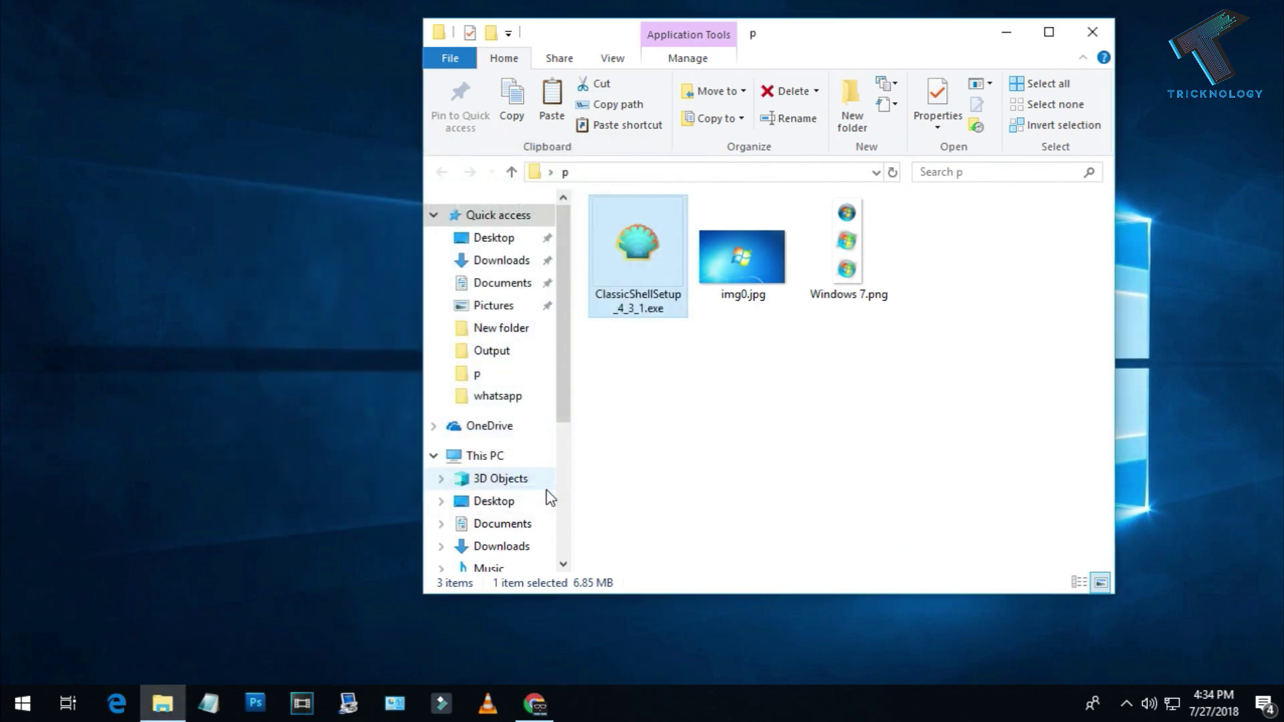
Switch the Classic Start Menu skin to Windows Aero, save with OK, and preview the menu
{"action": "right_click", "coordinate": [19, 706]}
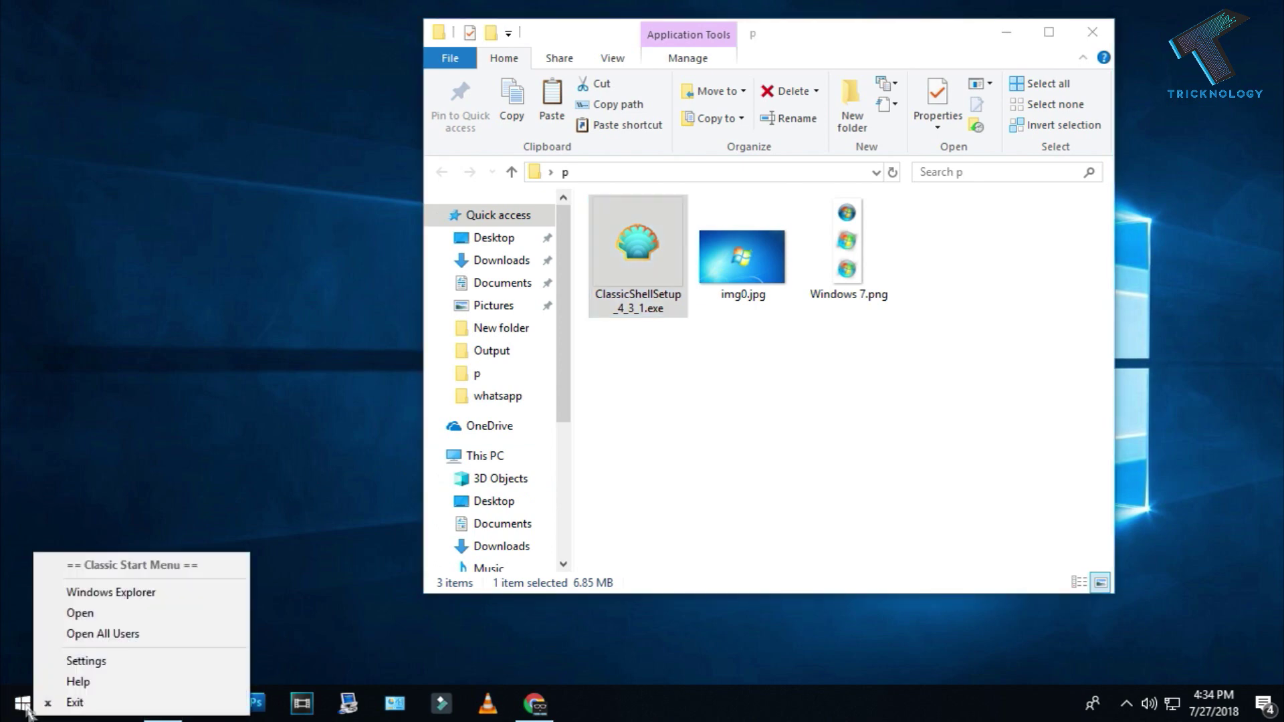
{"action": "left_click", "coordinate": [114, 662]}
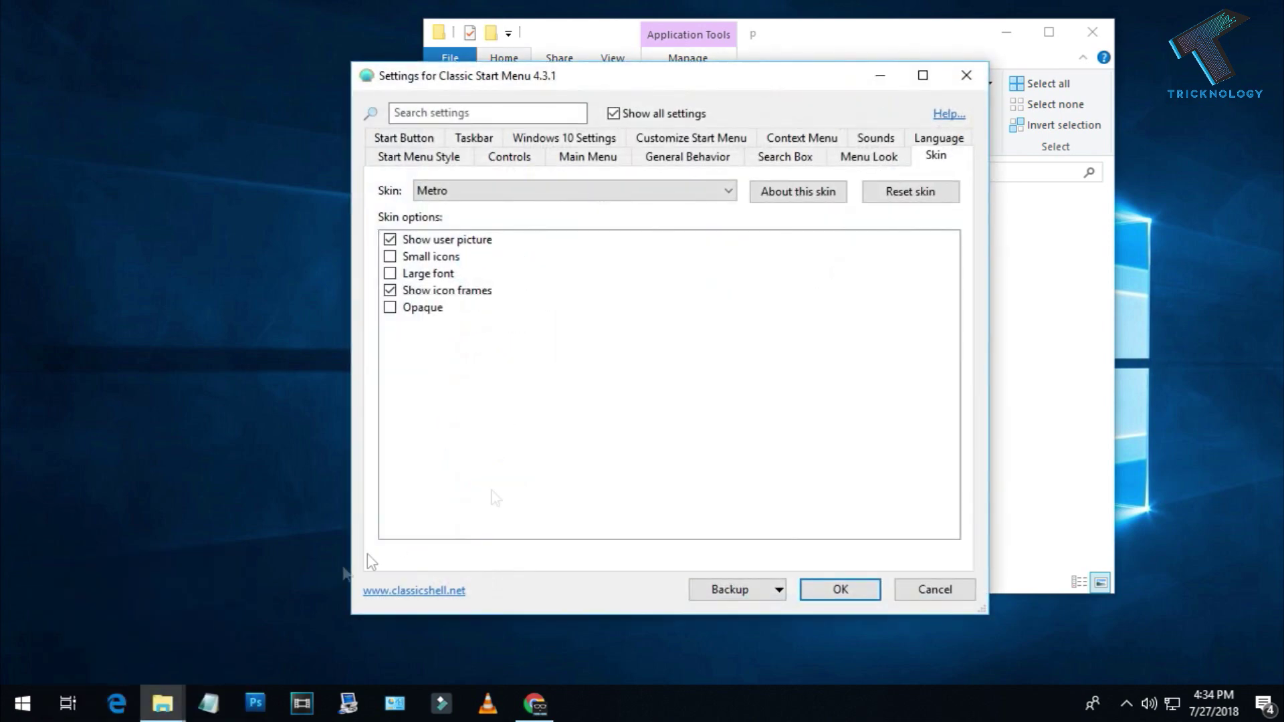
{"action": "left_click", "coordinate": [647, 198]}
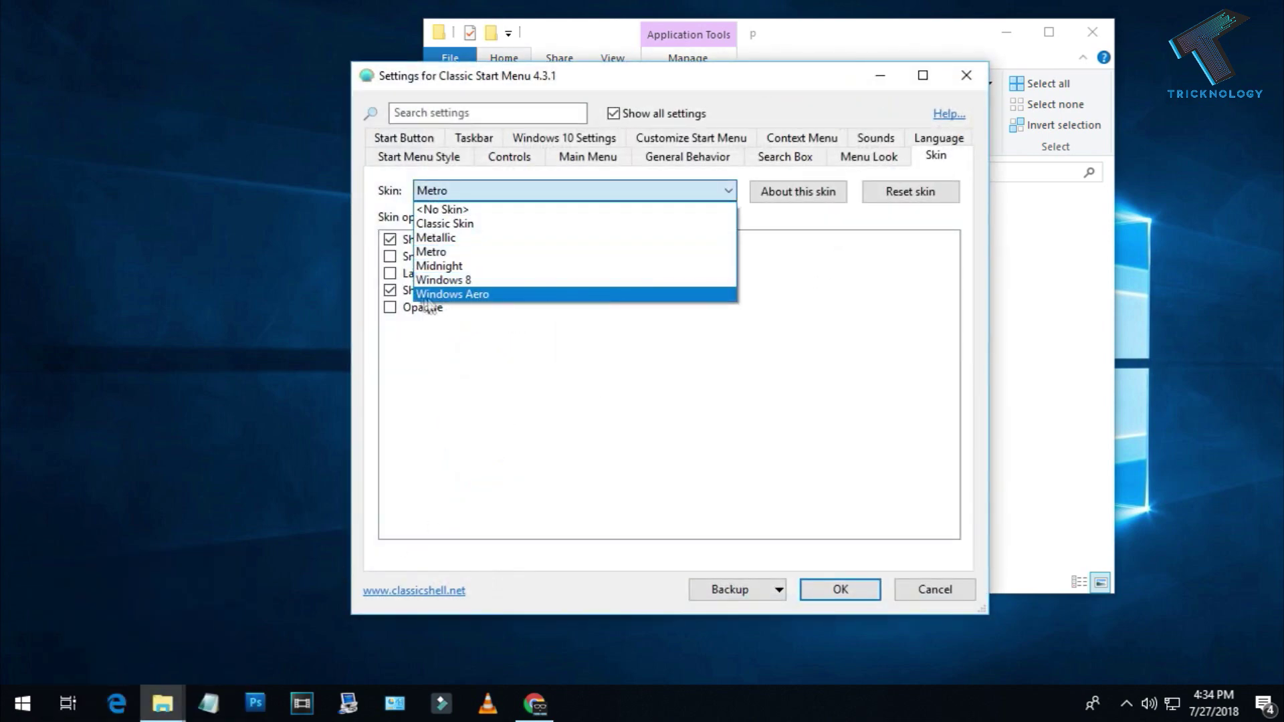
{"action": "left_click", "coordinate": [499, 294]}
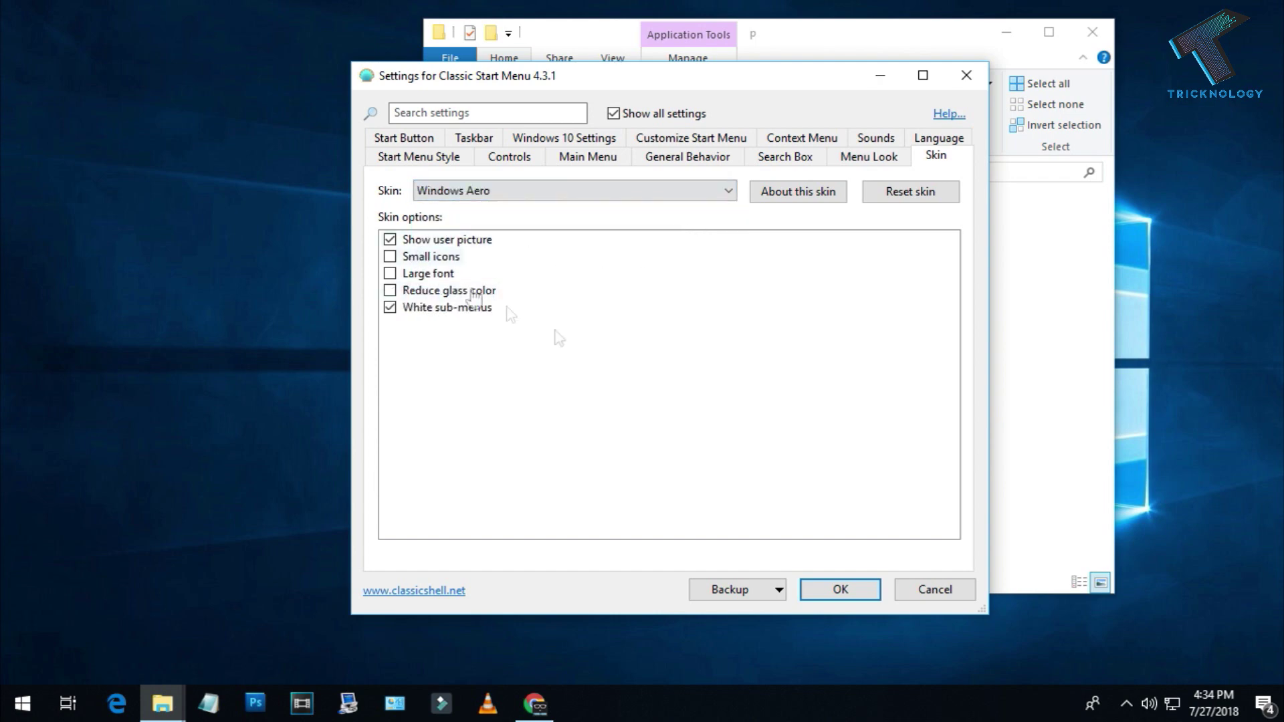
{"action": "left_click", "coordinate": [841, 590]}
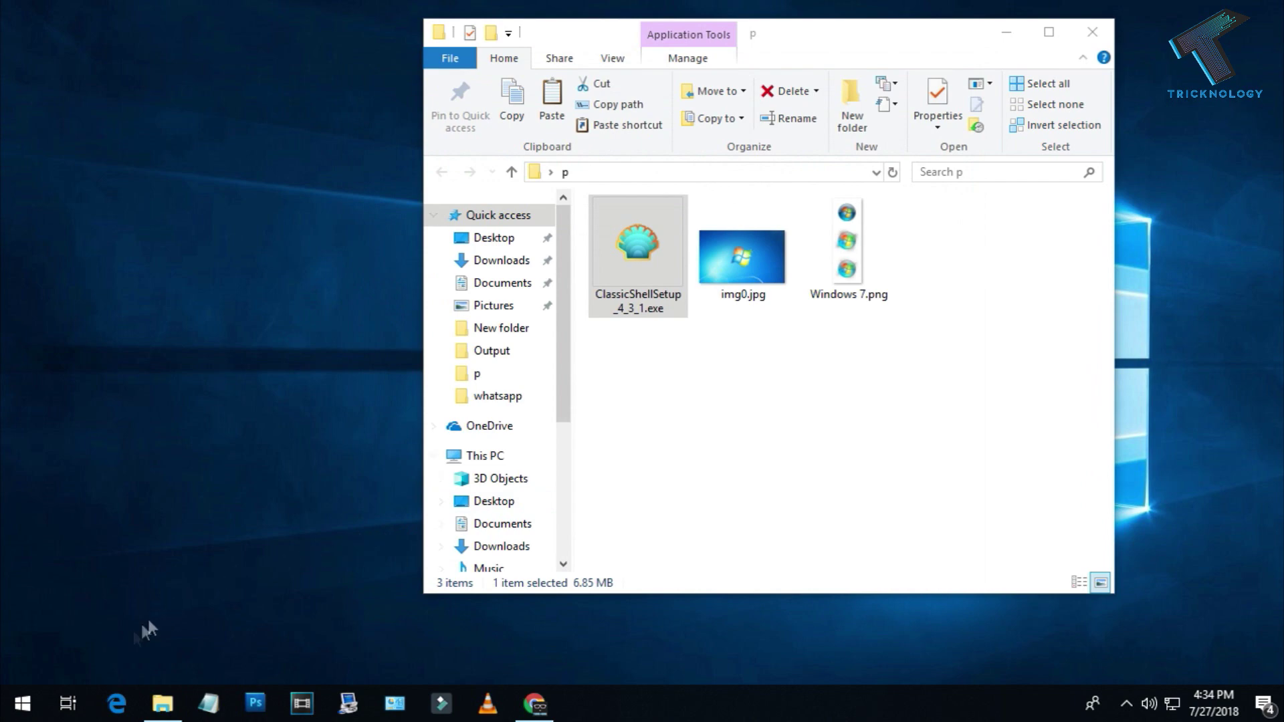
{"action": "left_click", "coordinate": [35, 700]}
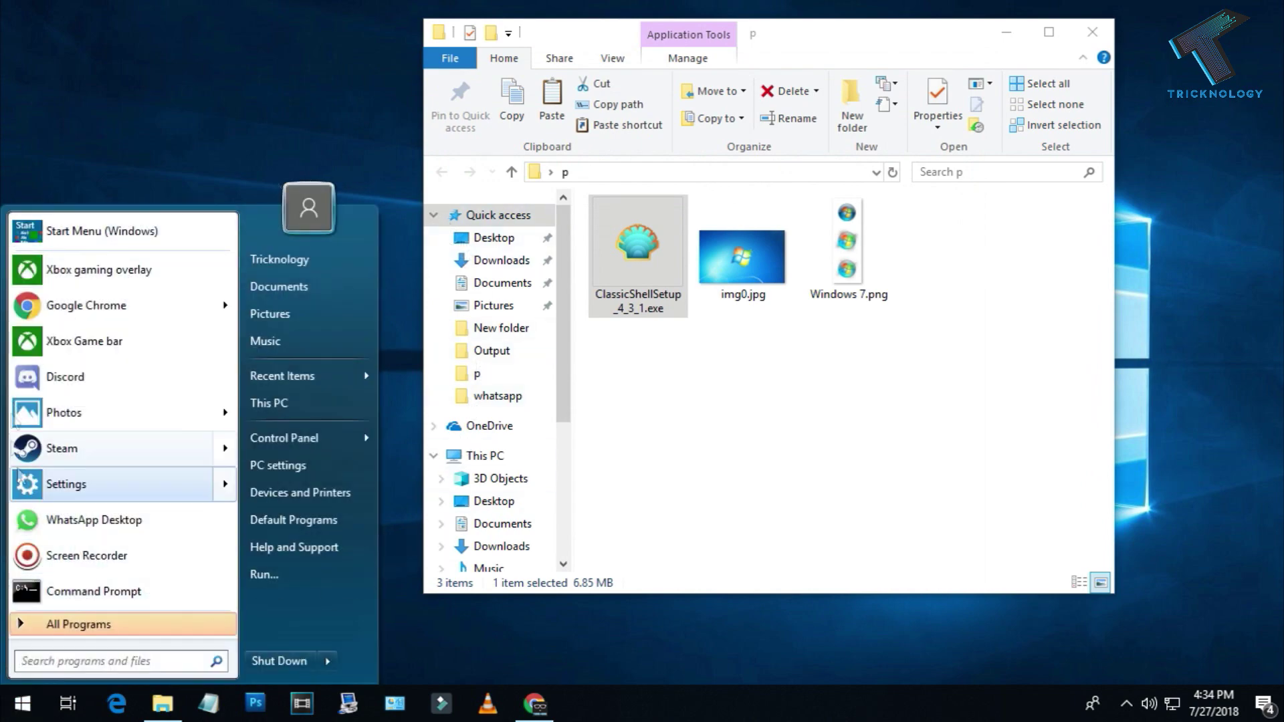
Close the Aero Start menu and reopen Classic Start Menu settings from the Start button
{"action": "left_click", "coordinate": [674, 412]}
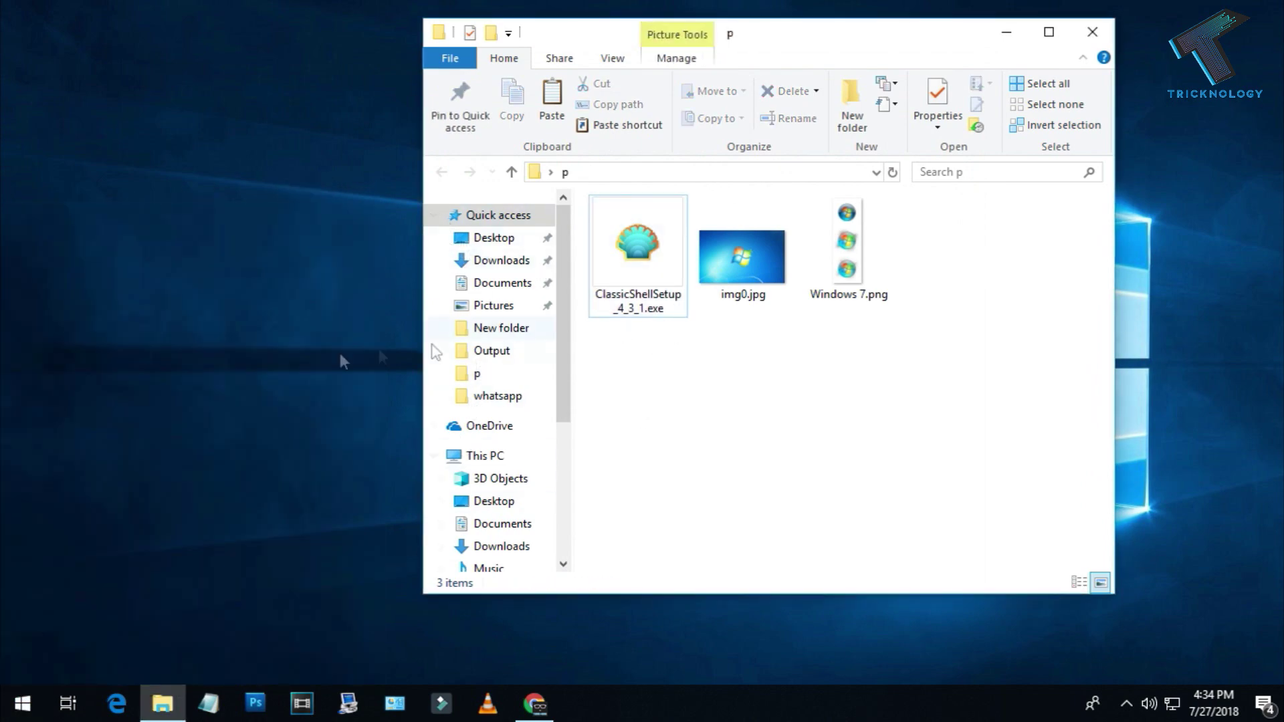
{"action": "right_click", "coordinate": [20, 702]}
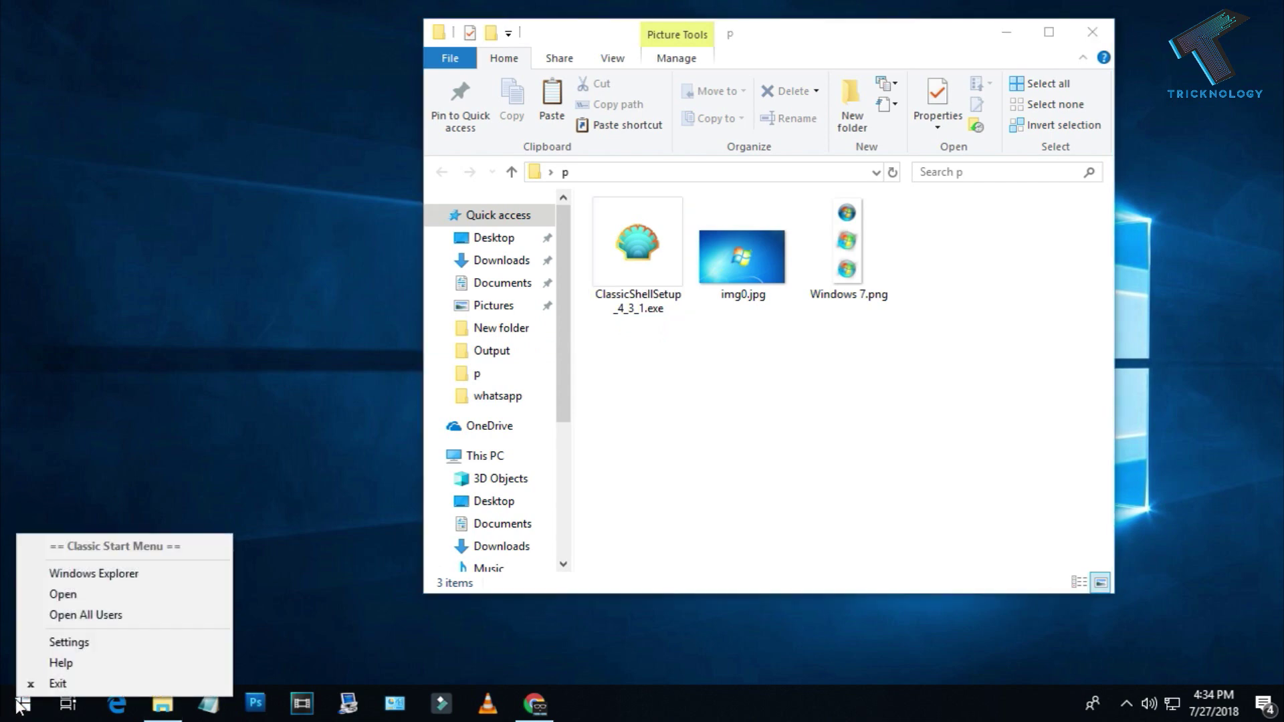
{"action": "left_click", "coordinate": [67, 643]}
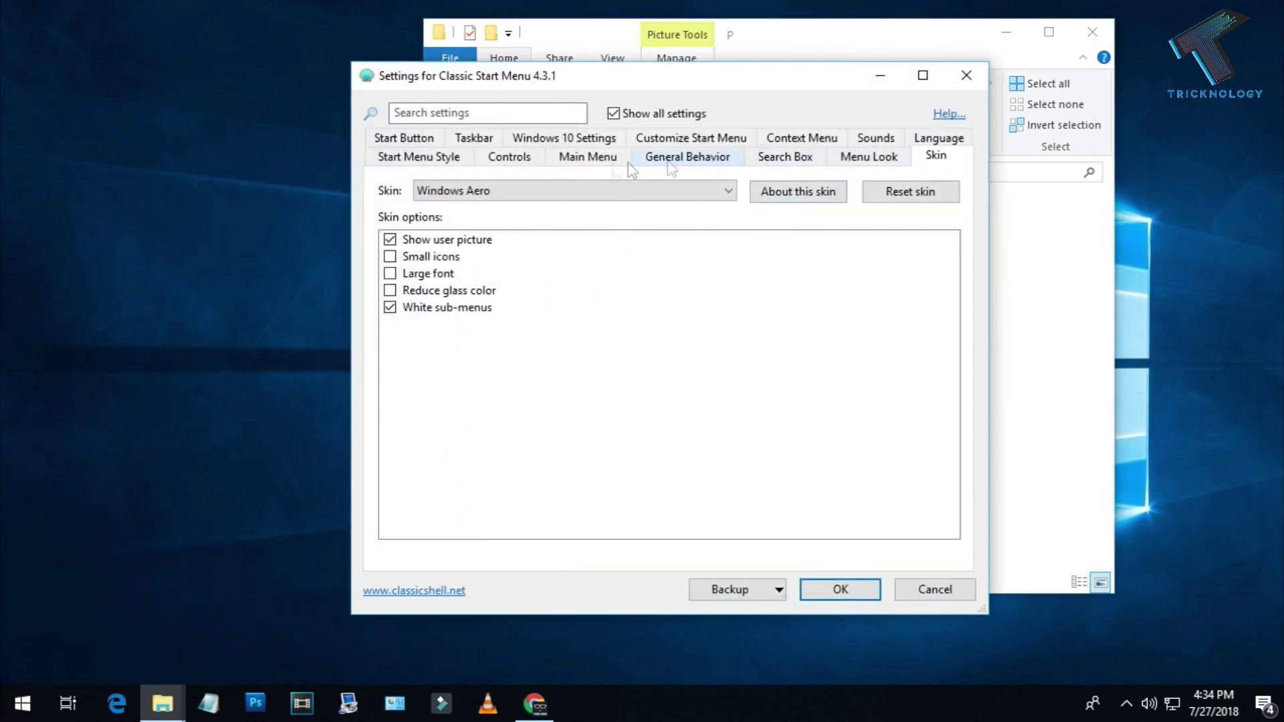
On the Start Button tab, enable Replace Start button using a Custom button
{"action": "left_click", "coordinate": [410, 142]}
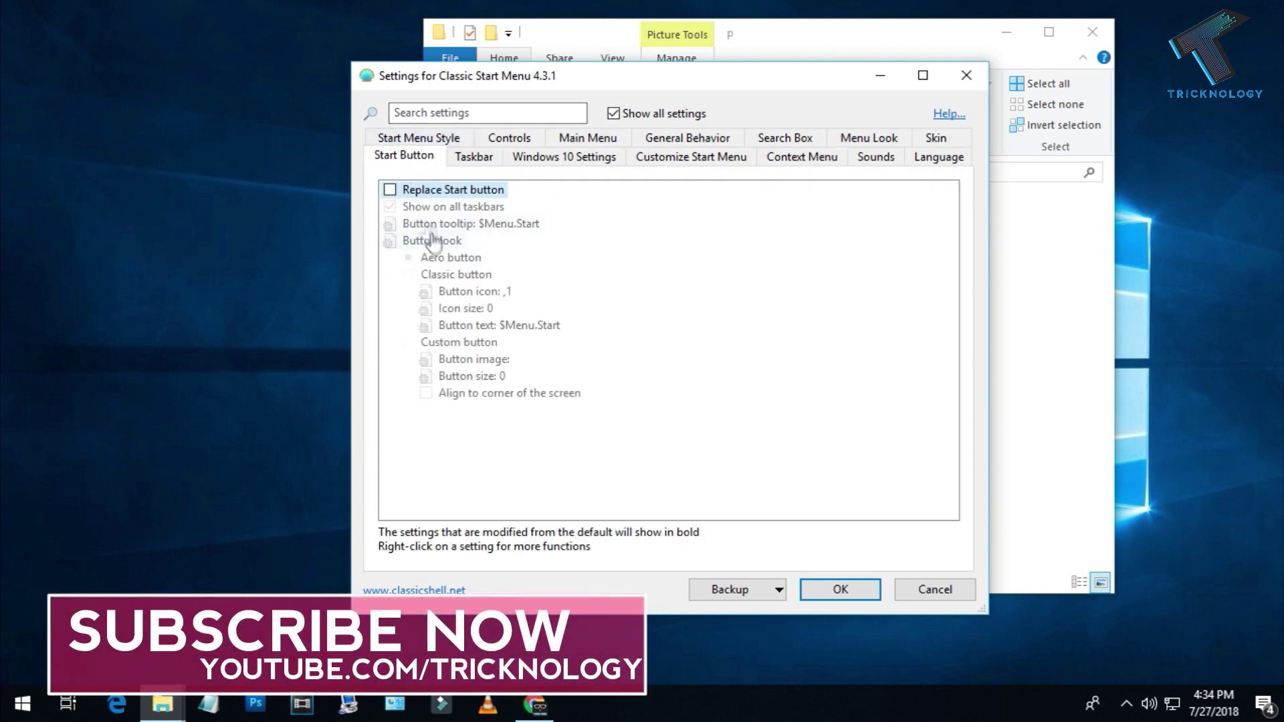
{"action": "left_click", "coordinate": [390, 189]}
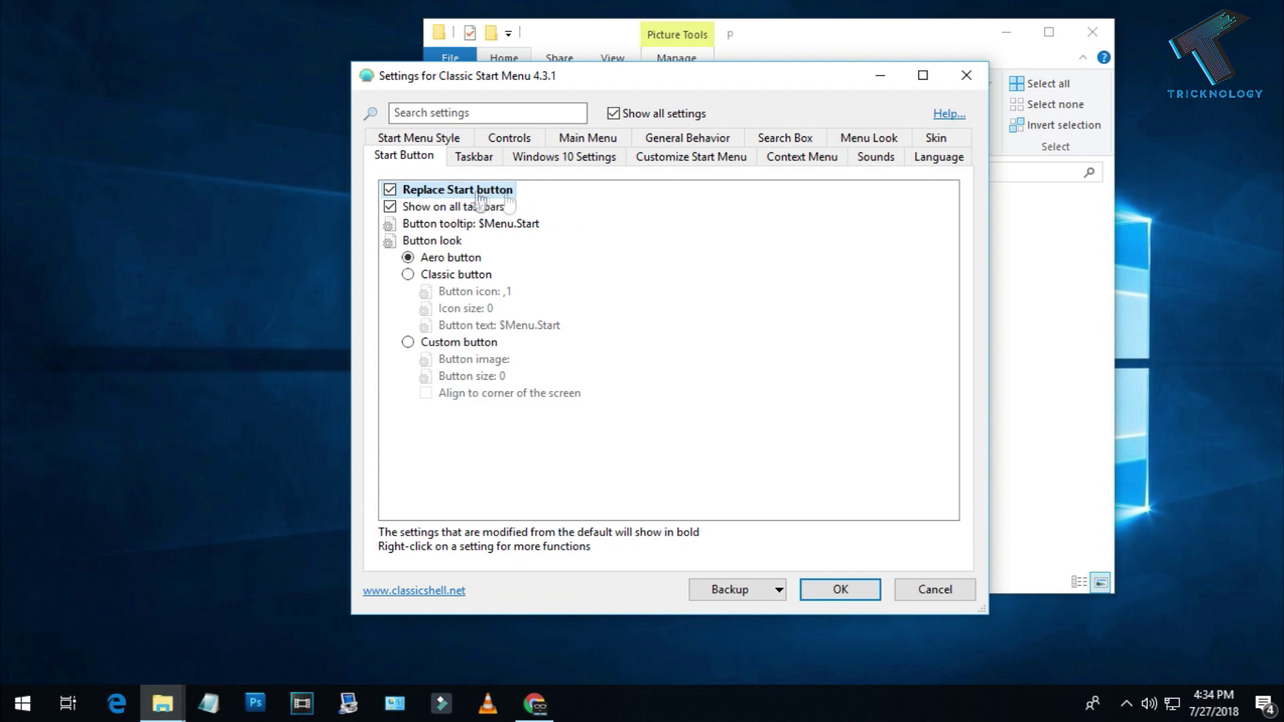
{"action": "left_click", "coordinate": [407, 342]}
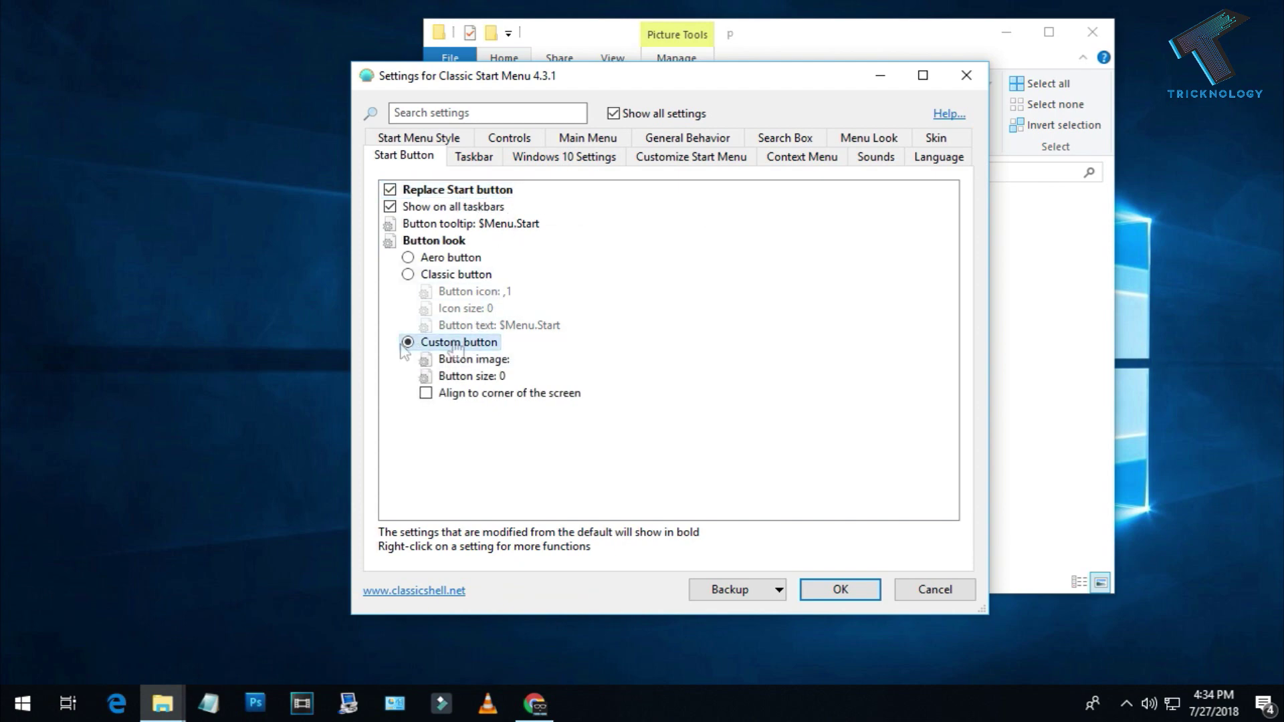
{"action": "left_click", "coordinate": [483, 361]}
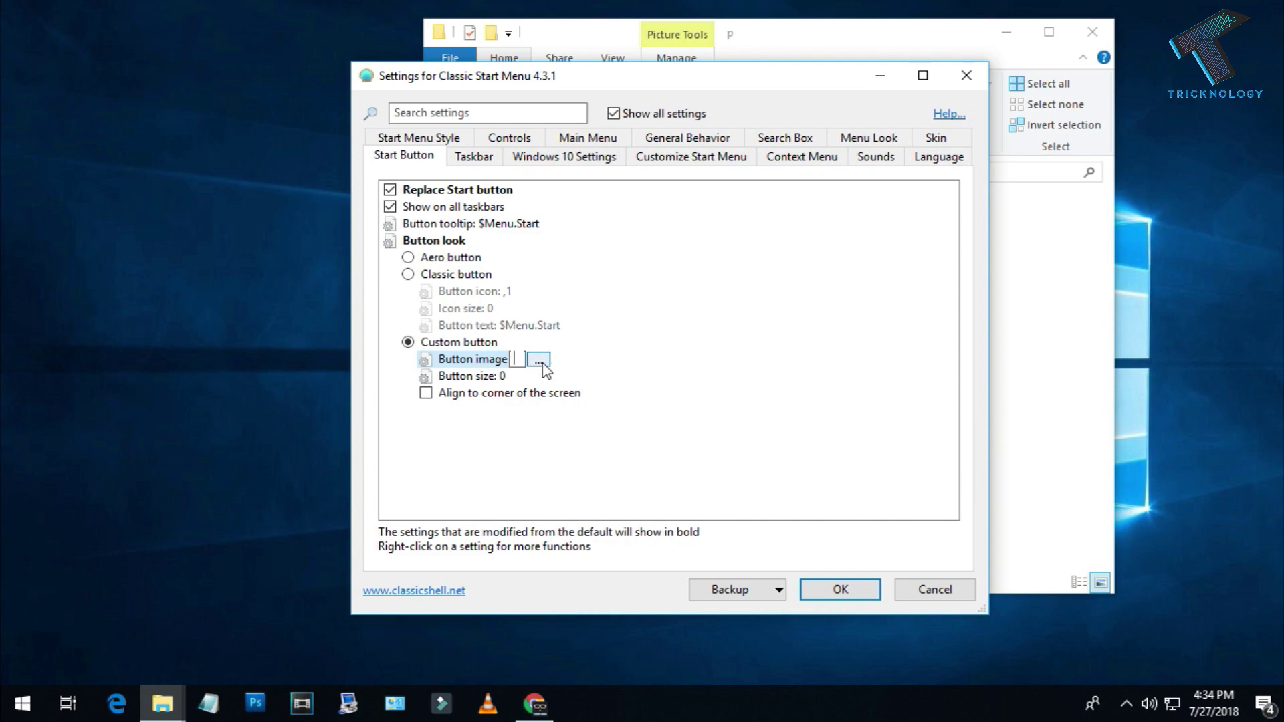
Set Windows 7.png as the button image, save with OK, and test the new orb
{"action": "left_click", "coordinate": [539, 361]}
{"action": "left_click_drag", "start_coordinate": [962, 29], "coordinate": [1144, 36]}
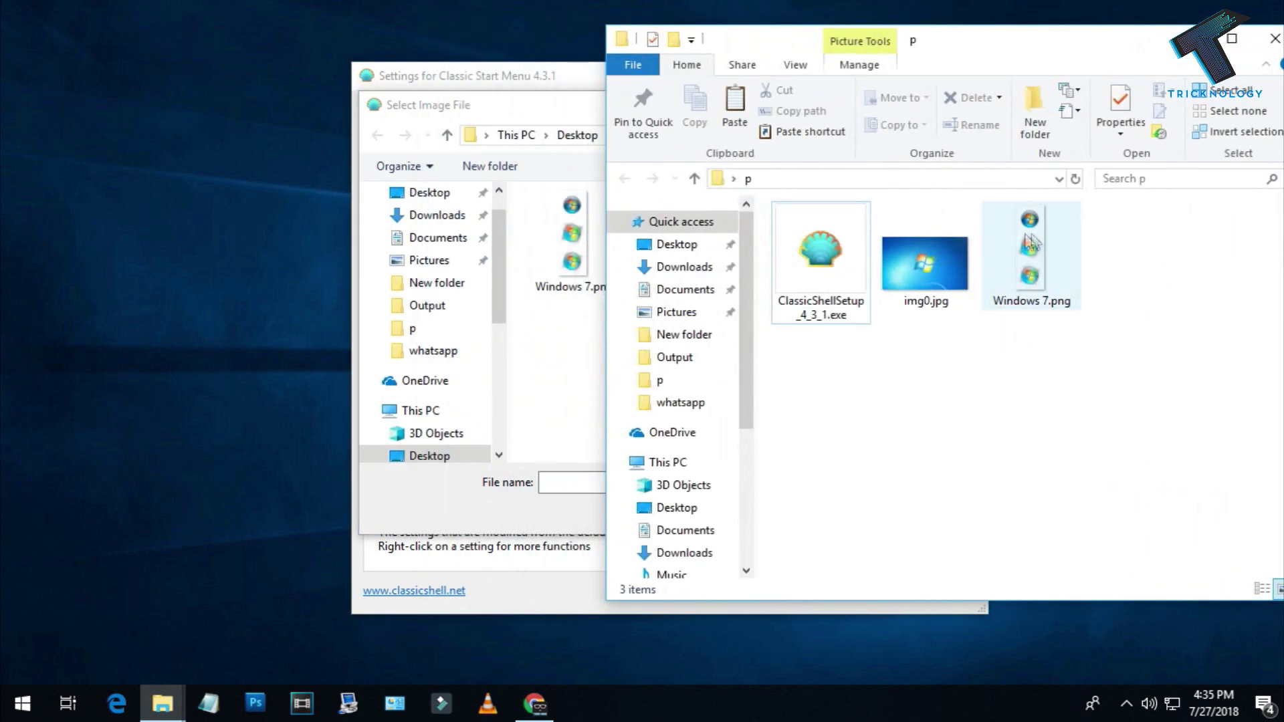
{"action": "left_click_drag", "start_coordinate": [1006, 281], "coordinate": [579, 285]}
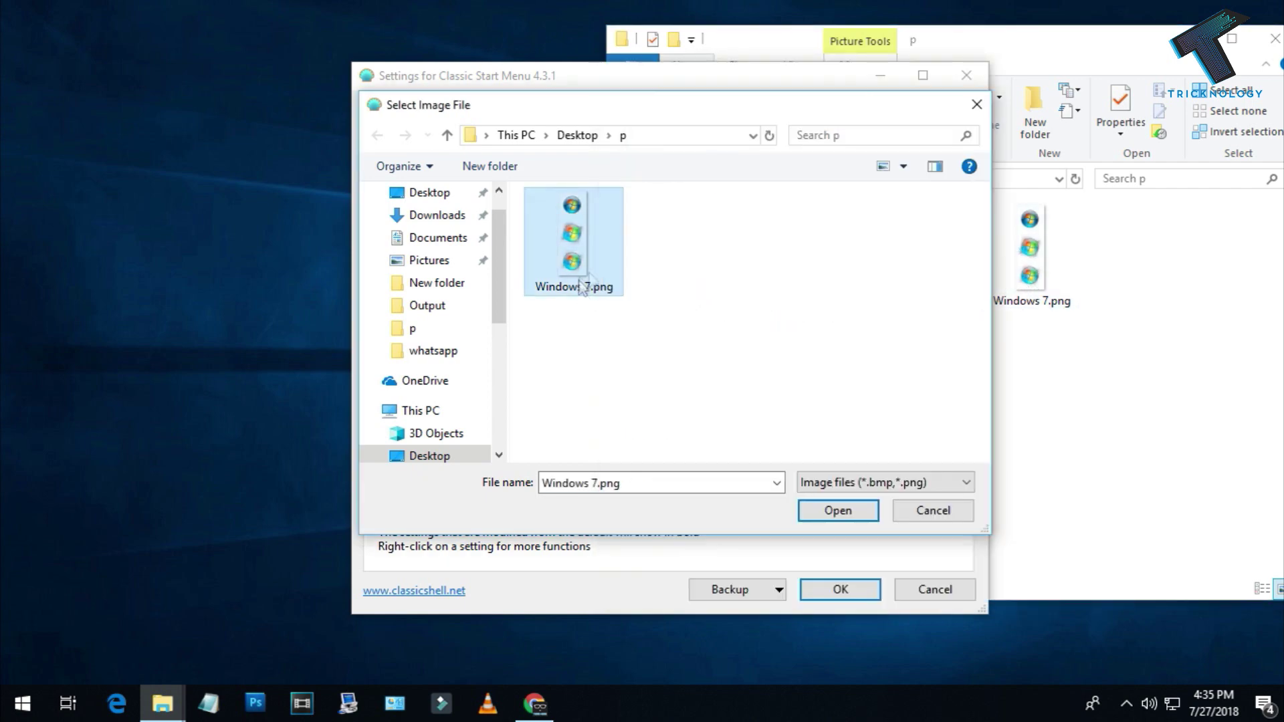
{"action": "double_click", "coordinate": [604, 258]}
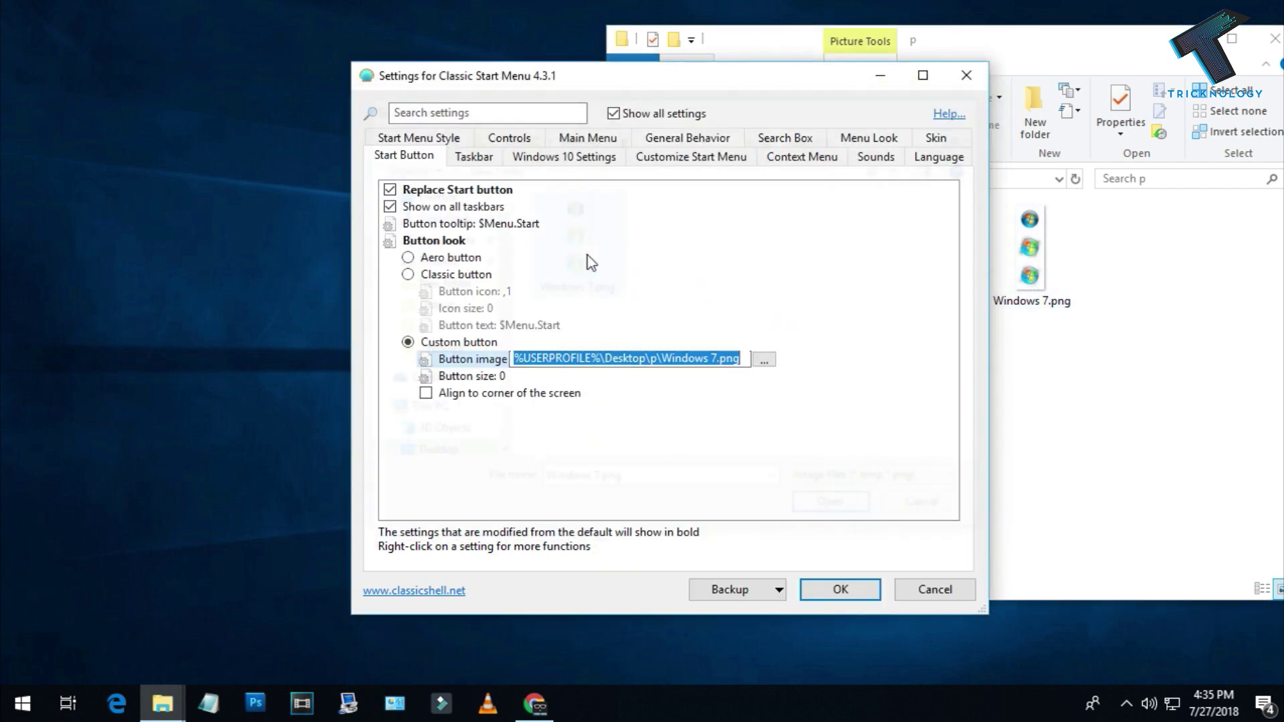
{"action": "left_click", "coordinate": [839, 588]}
{"action": "left_click", "coordinate": [55, 699]}
{"action": "left_click", "coordinate": [59, 689]}
{"action": "left_click", "coordinate": [59, 688]}
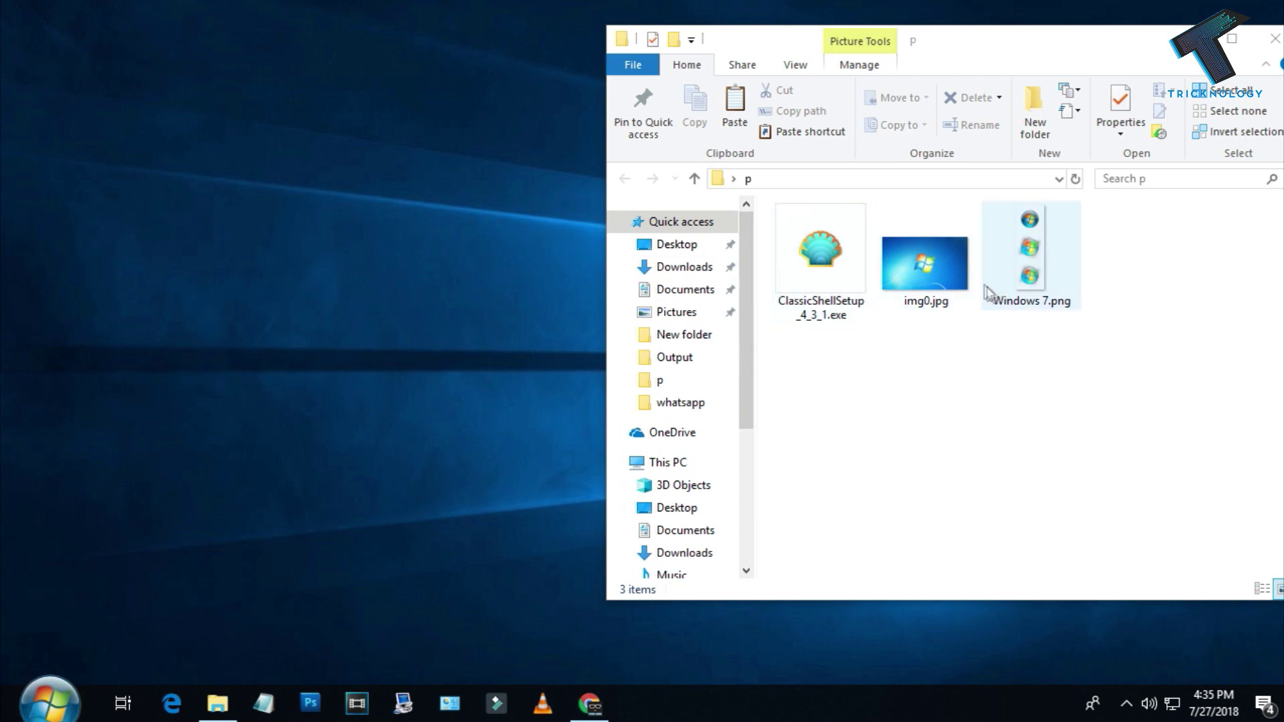
Set img0.jpg from folder P as the desktop background
{"action": "left_click", "coordinate": [907, 294]}
{"action": "right_click", "coordinate": [924, 281]}
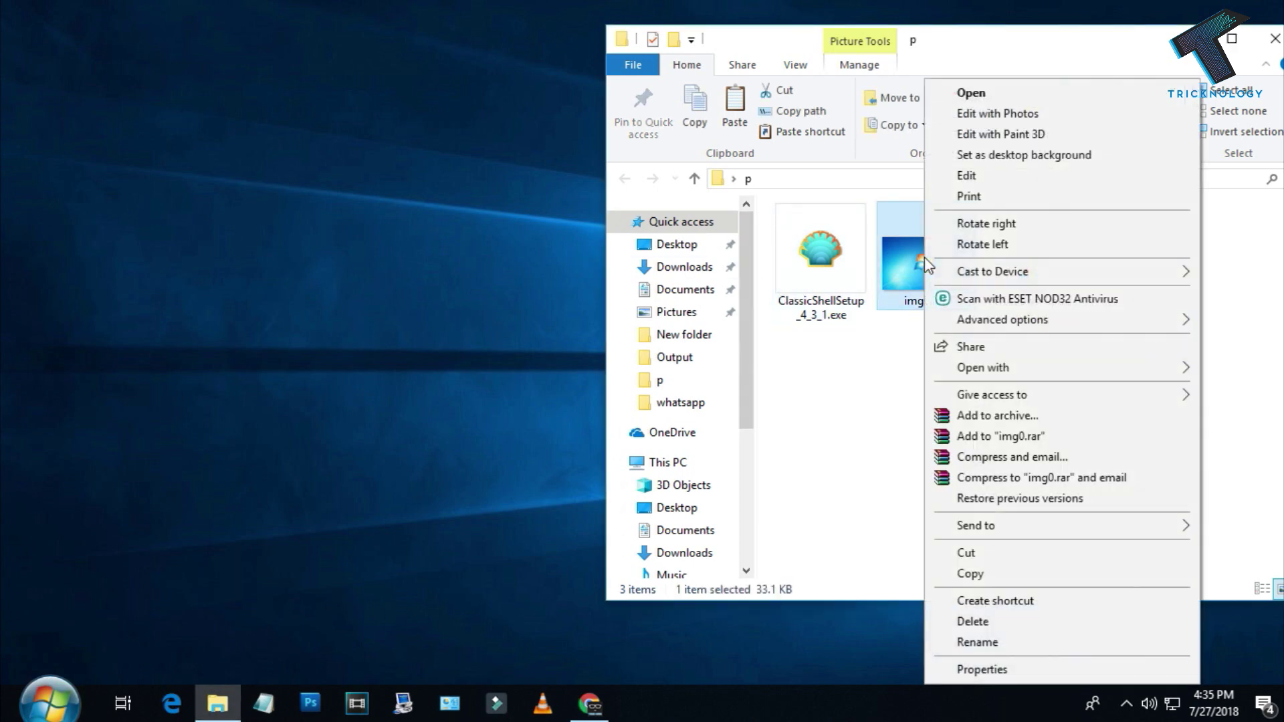
{"action": "right_click", "coordinate": [898, 275]}
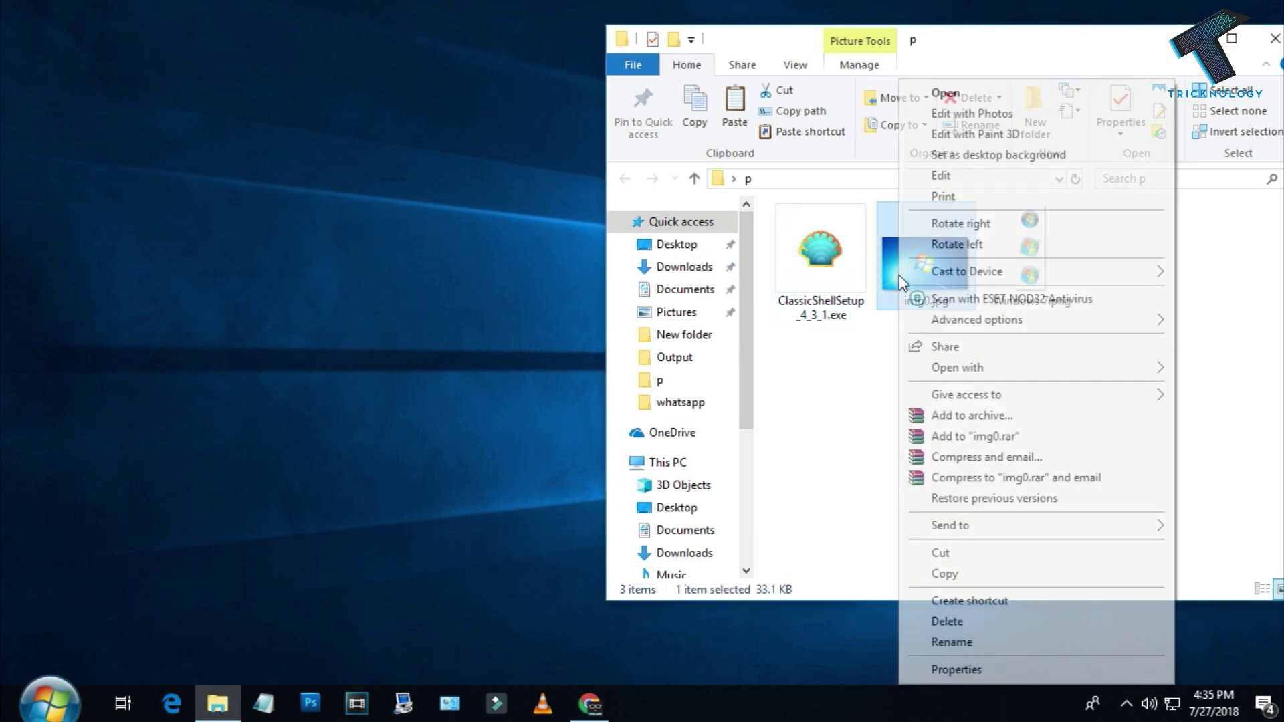
{"action": "left_click", "coordinate": [987, 160]}
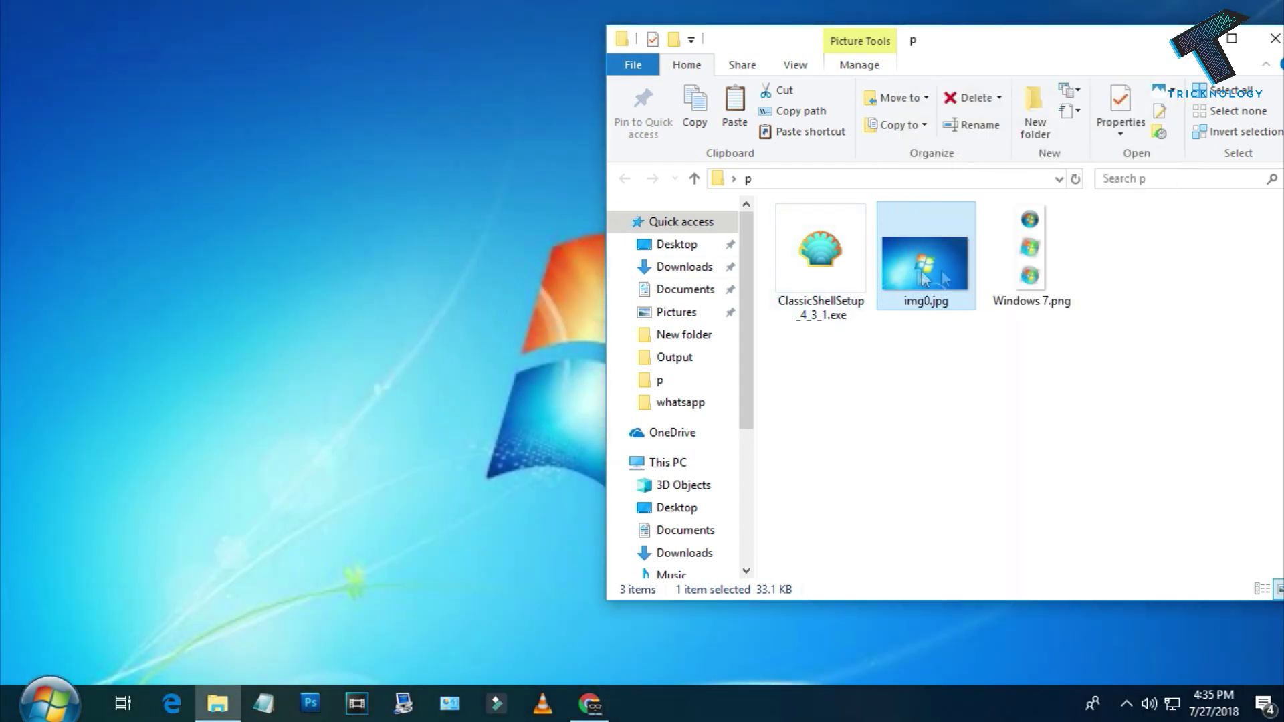
{"action": "right_click", "coordinate": [948, 269]}
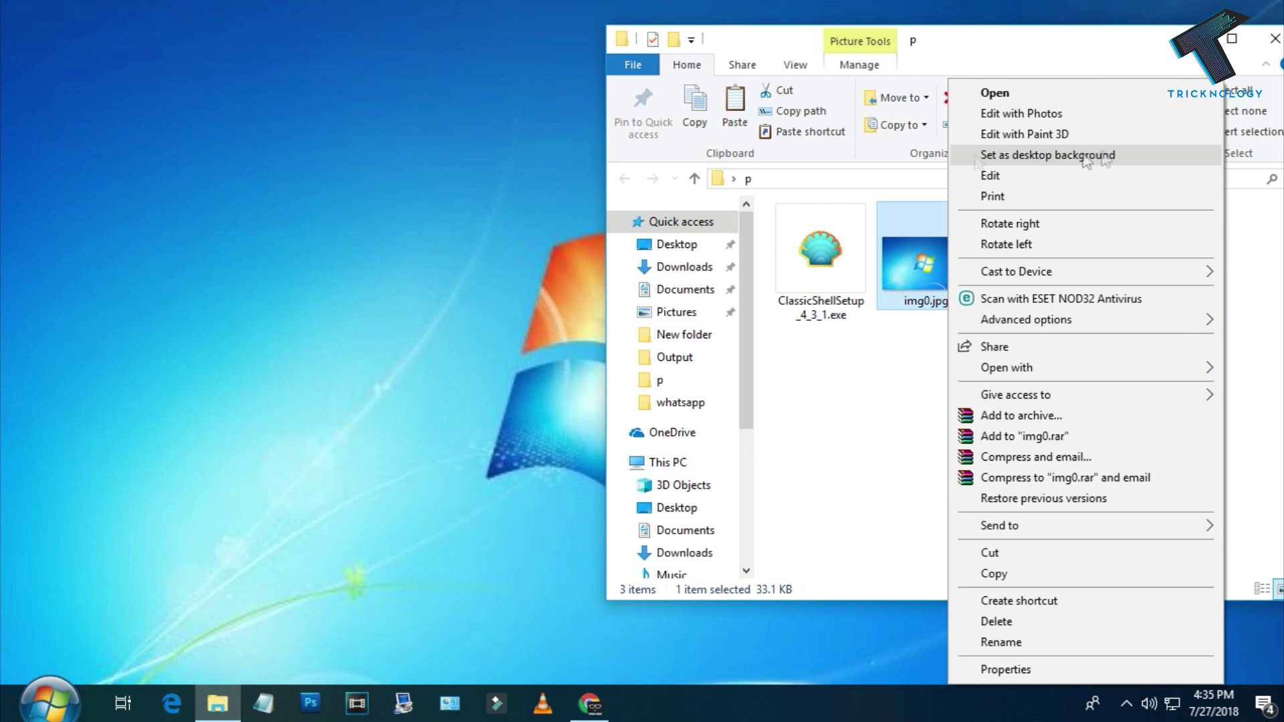
{"action": "left_click", "coordinate": [422, 239]}
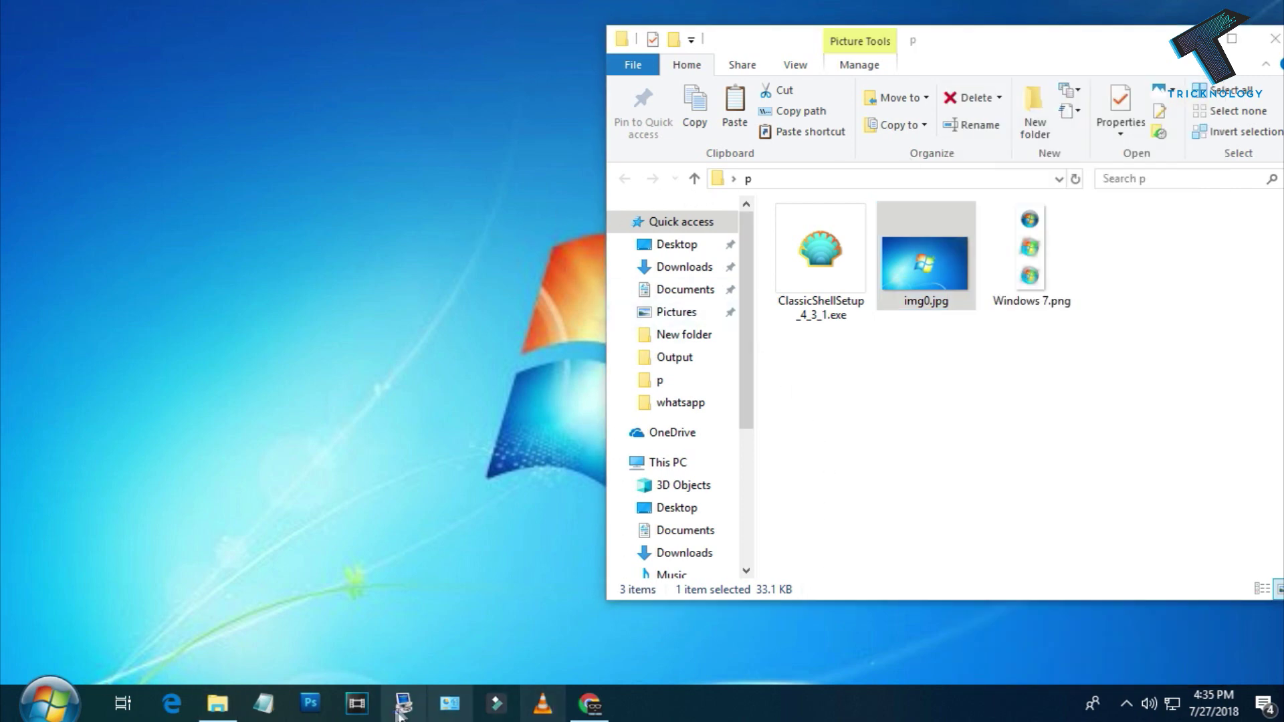
In Taskbar settings' Colors page, show accent colour on Start, taskbar and action center
{"action": "right_click", "coordinate": [731, 717]}
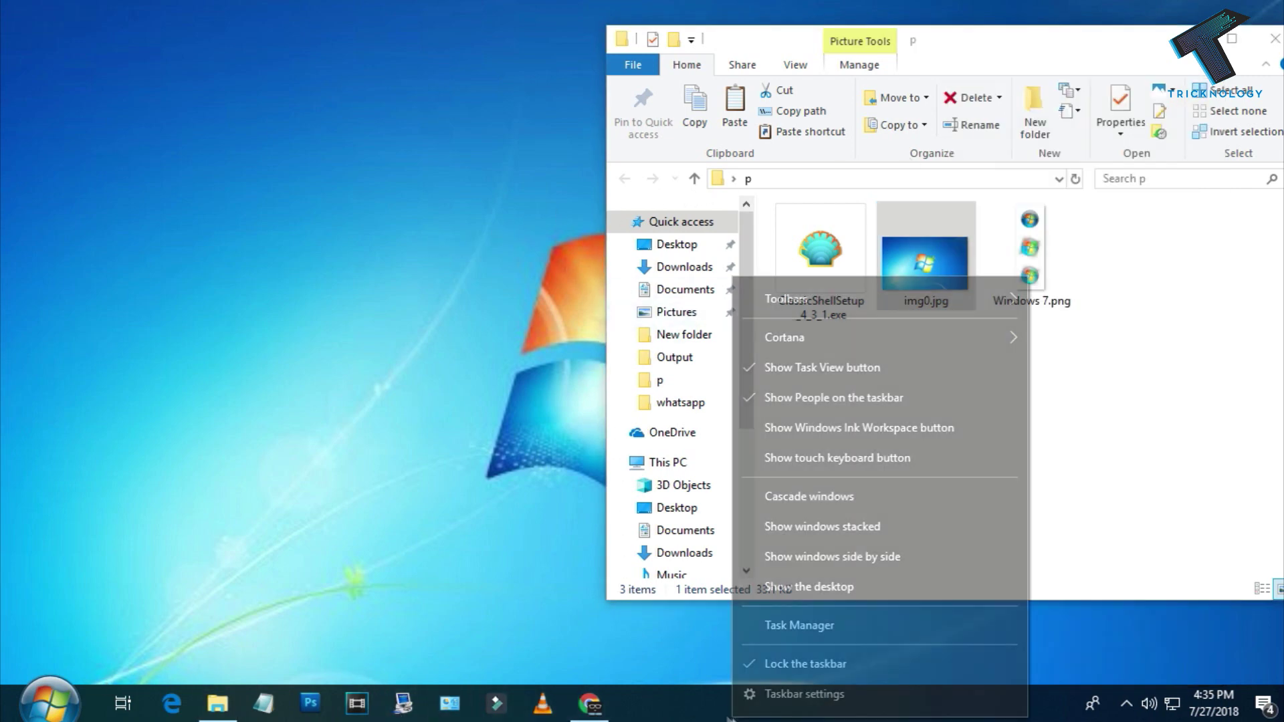
{"action": "right_click", "coordinate": [699, 714]}
{"action": "right_click", "coordinate": [697, 714]}
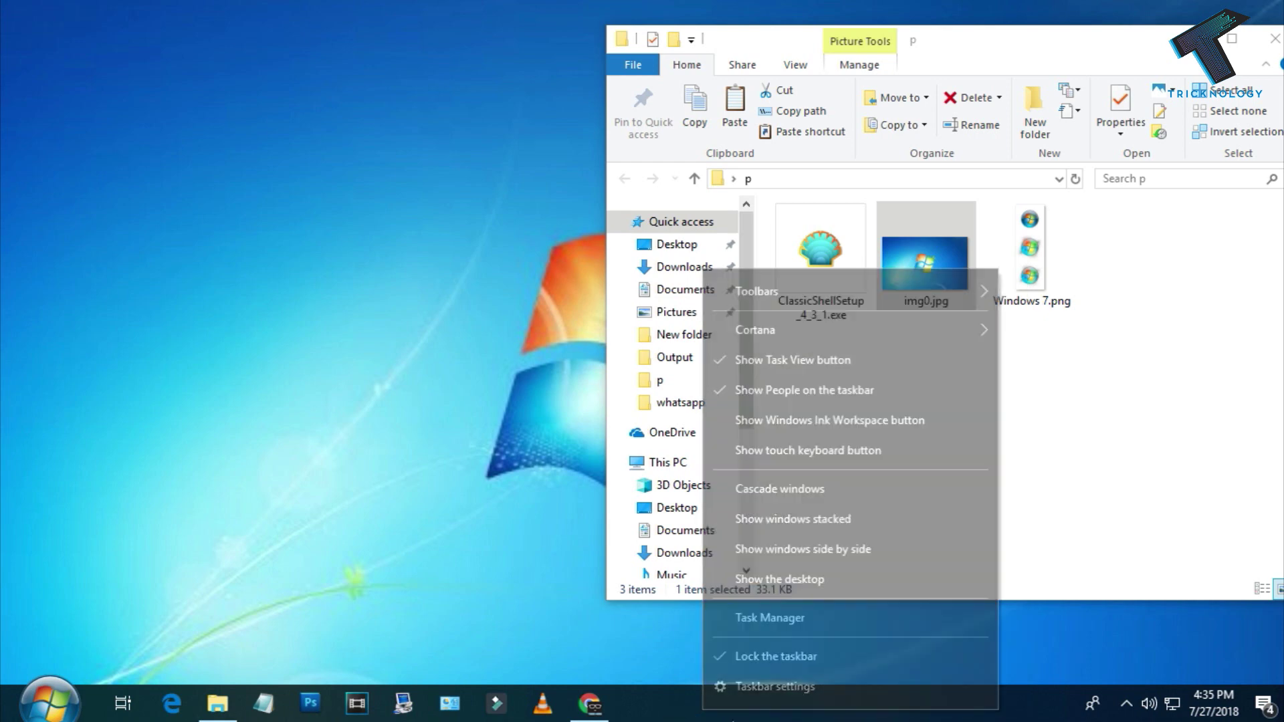
{"action": "right_click", "coordinate": [699, 714]}
{"action": "left_click", "coordinate": [809, 700]}
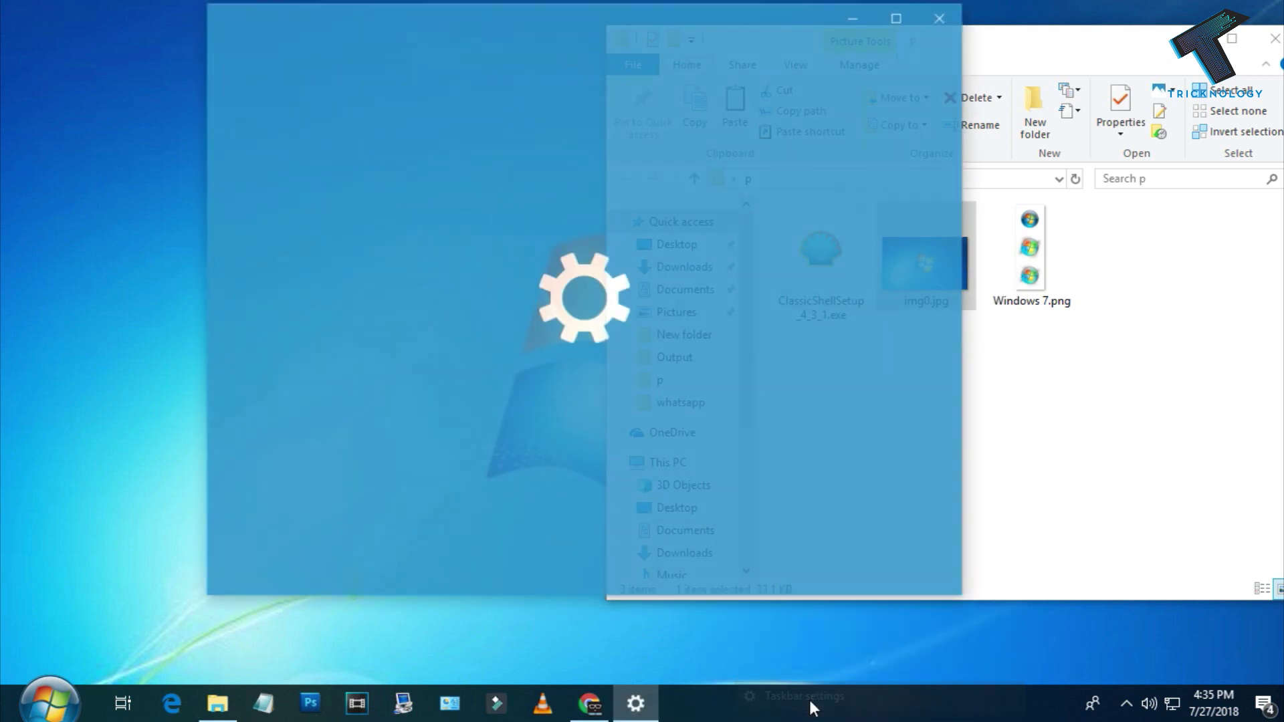
{"action": "left_click", "coordinate": [361, 245]}
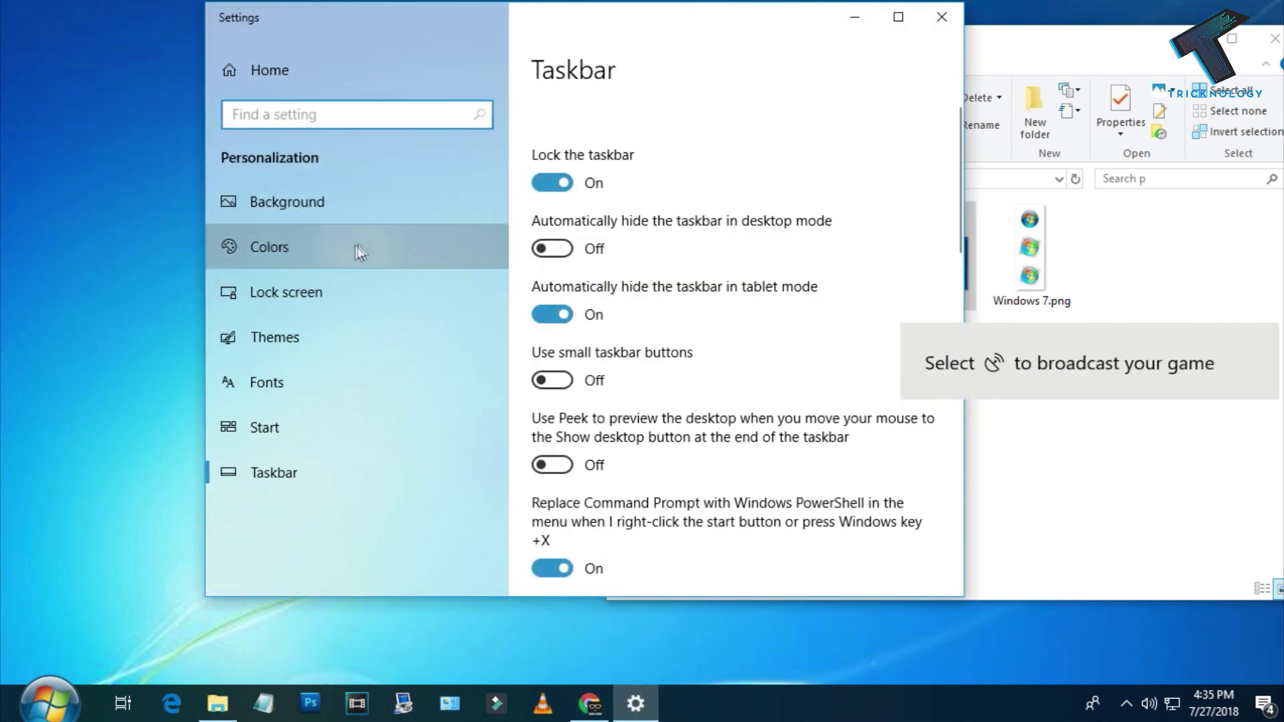
{"action": "scroll", "coordinate": [700, 315], "scroll_direction": "down", "scroll_amount": 10}
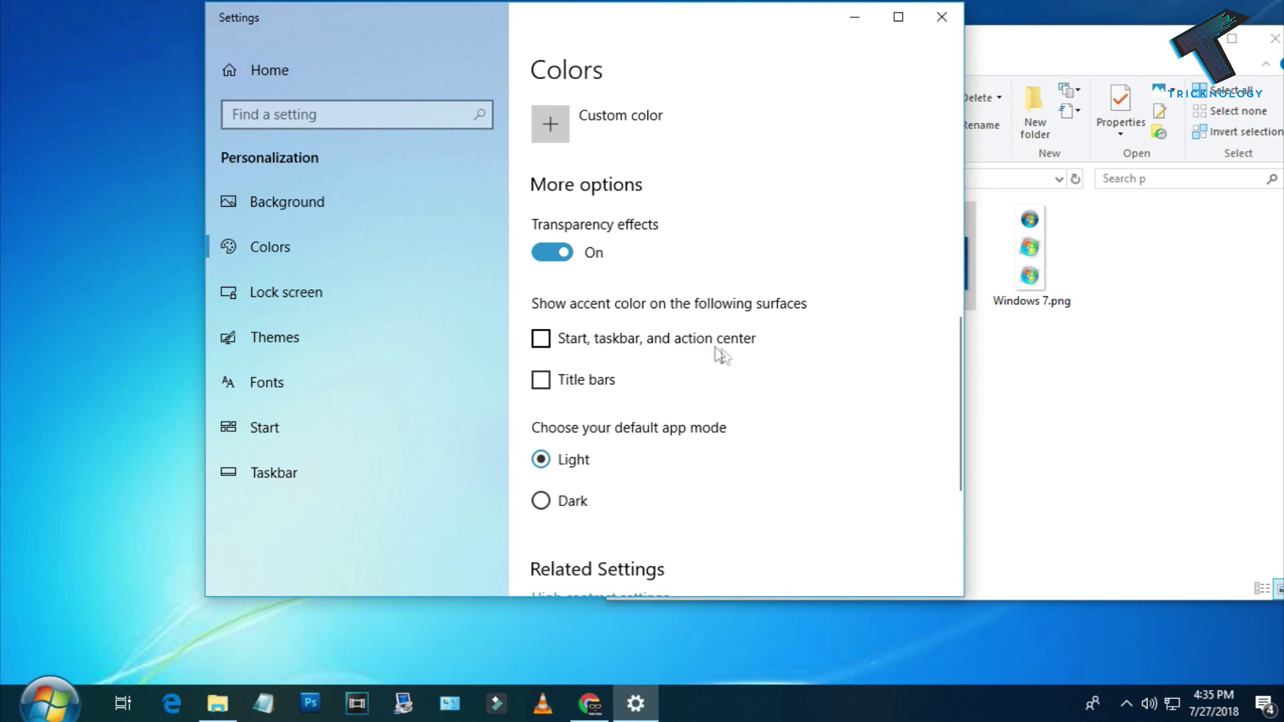
{"action": "left_click", "coordinate": [549, 341]}
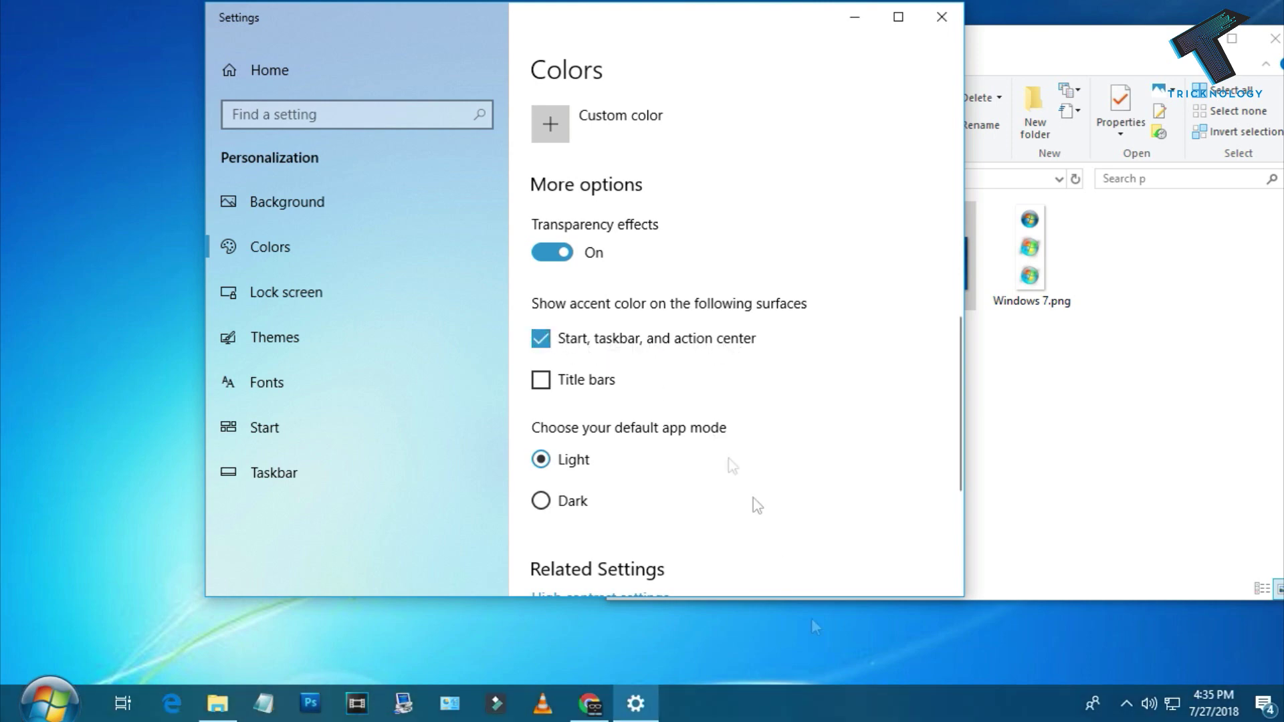
Check the coloured Start menu, close Settings, and centre the folder P window
{"action": "left_click", "coordinate": [50, 702]}
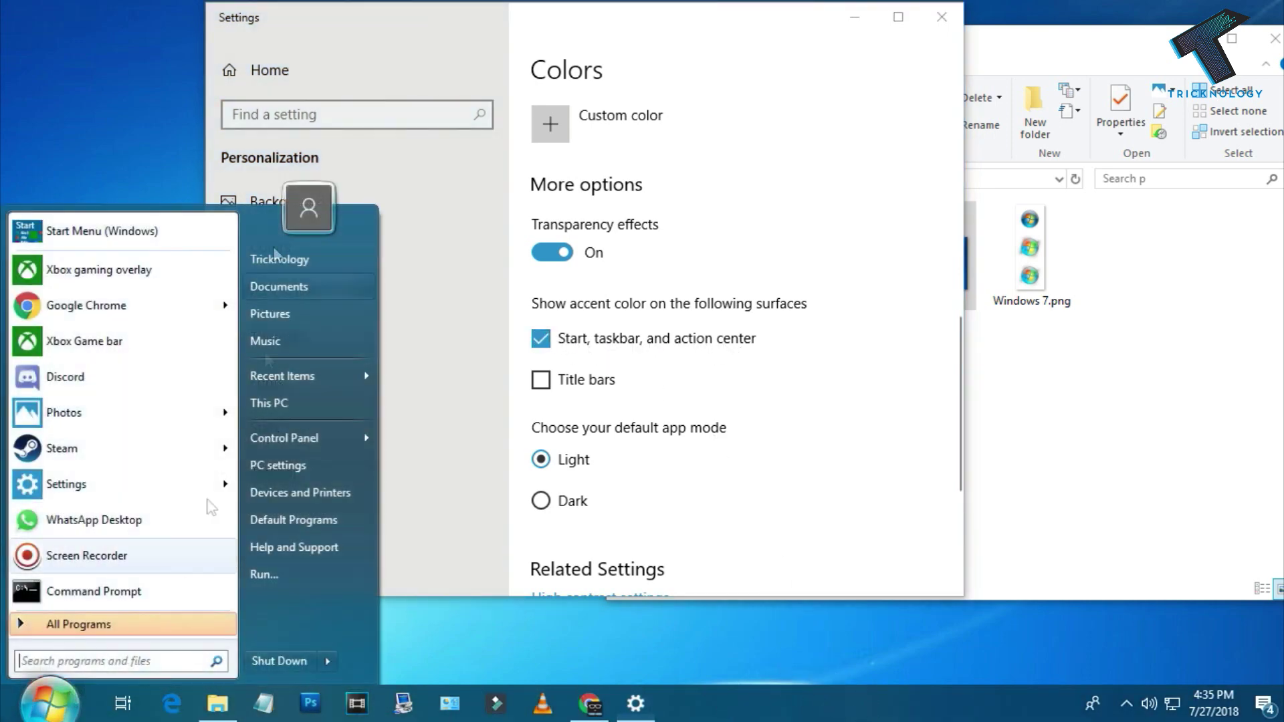
{"action": "left_click", "coordinate": [568, 631]}
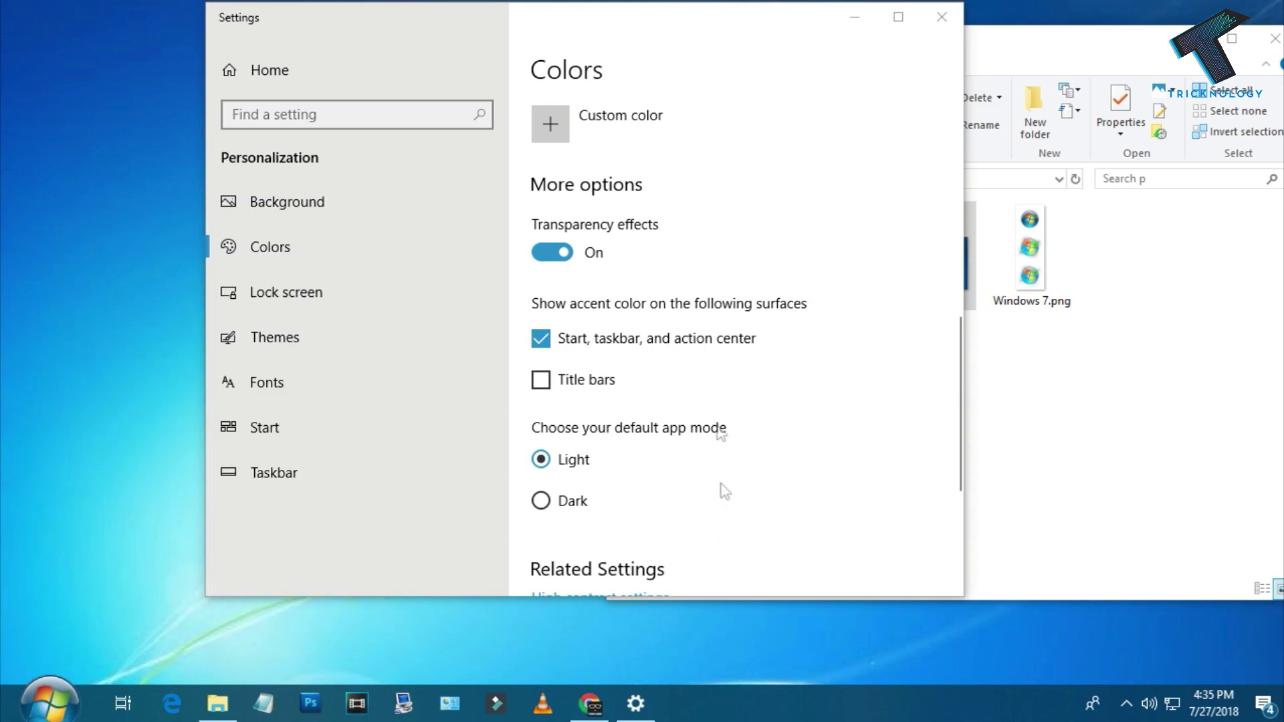
{"action": "left_click", "coordinate": [942, 16]}
{"action": "left_click_drag", "start_coordinate": [1099, 41], "coordinate": [780, 67]}
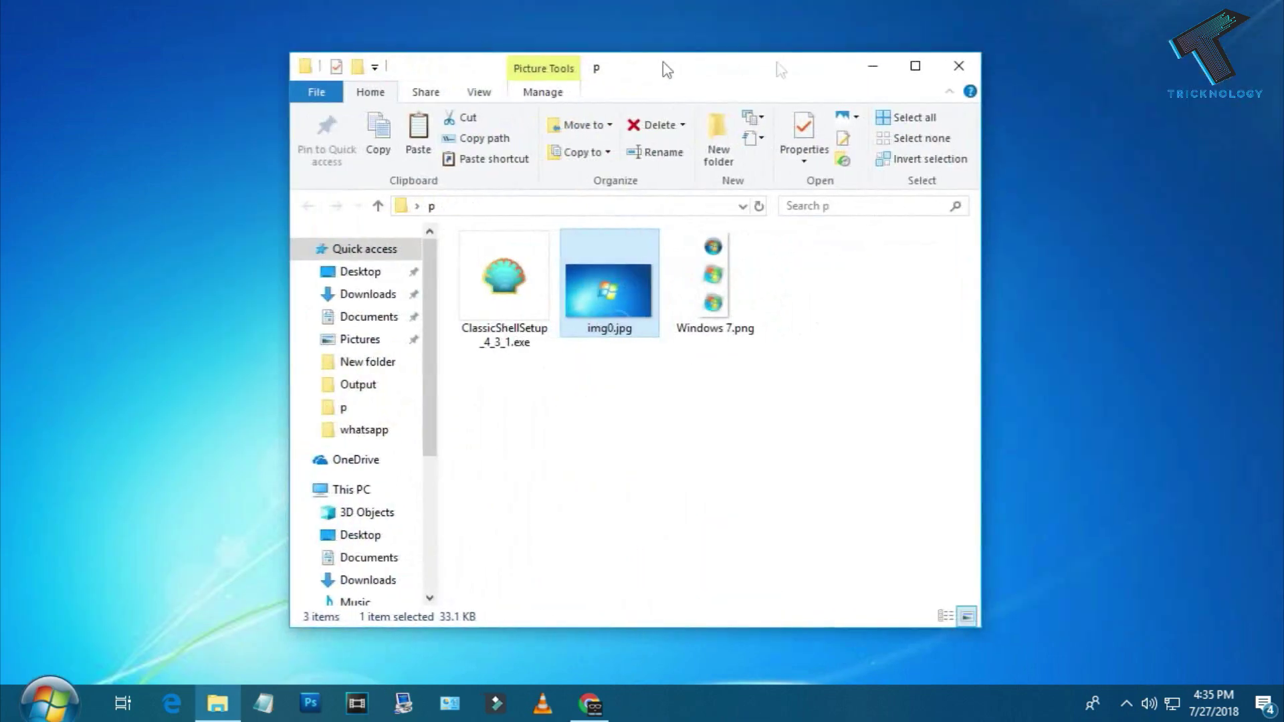
Close File Explorer, then reset all Classic Start Menu settings via Backup, confirming Yes and OK
{"action": "left_click", "coordinate": [968, 62]}
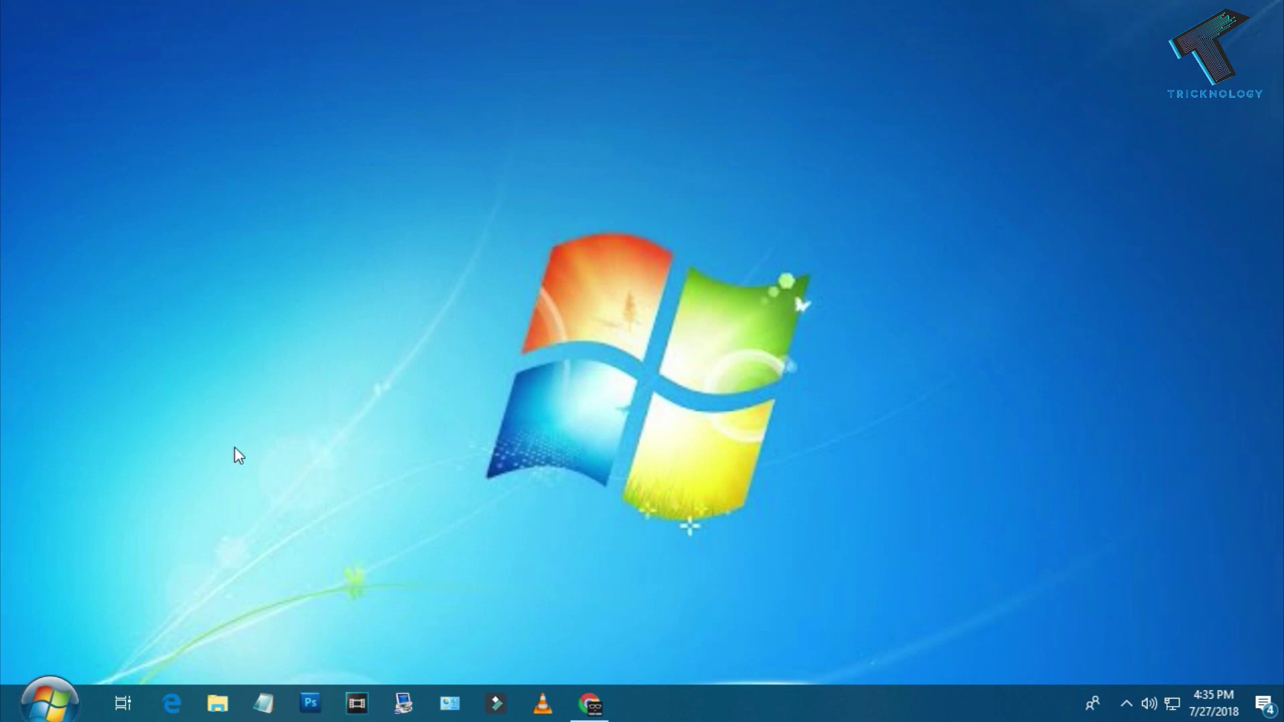
{"action": "right_click", "coordinate": [30, 696]}
{"action": "left_click", "coordinate": [78, 646]}
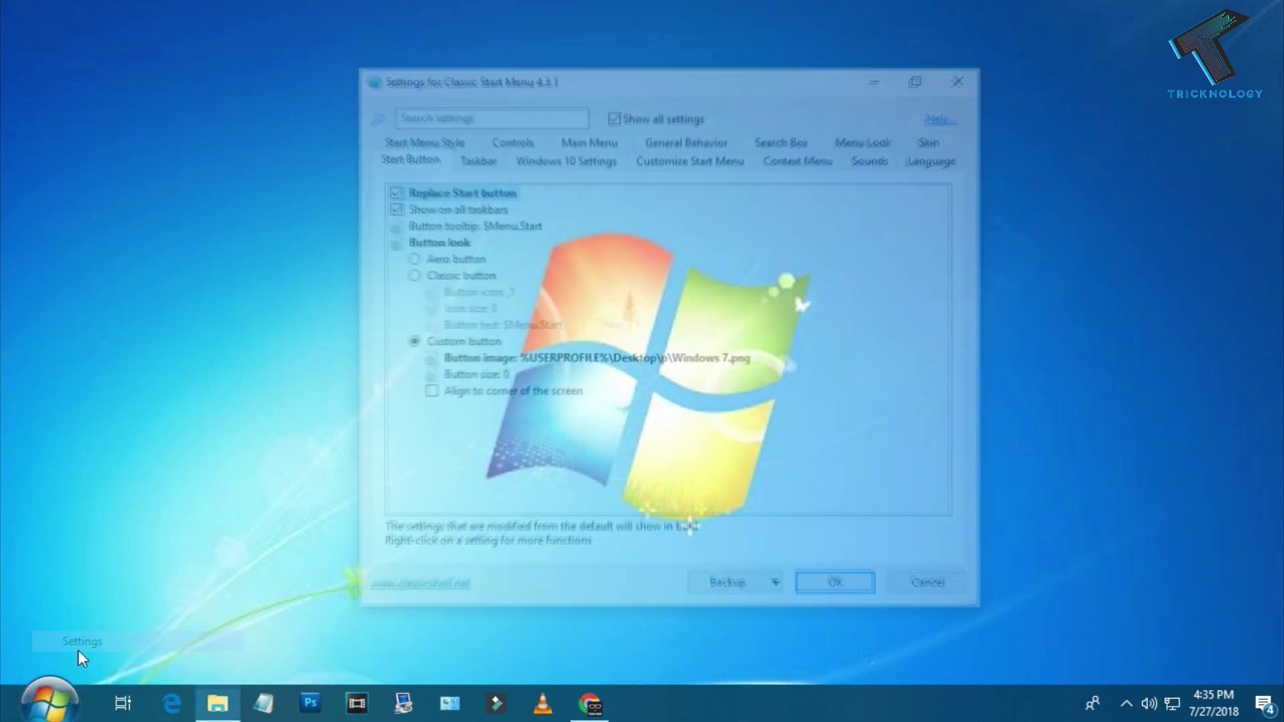
{"action": "left_click", "coordinate": [935, 138]}
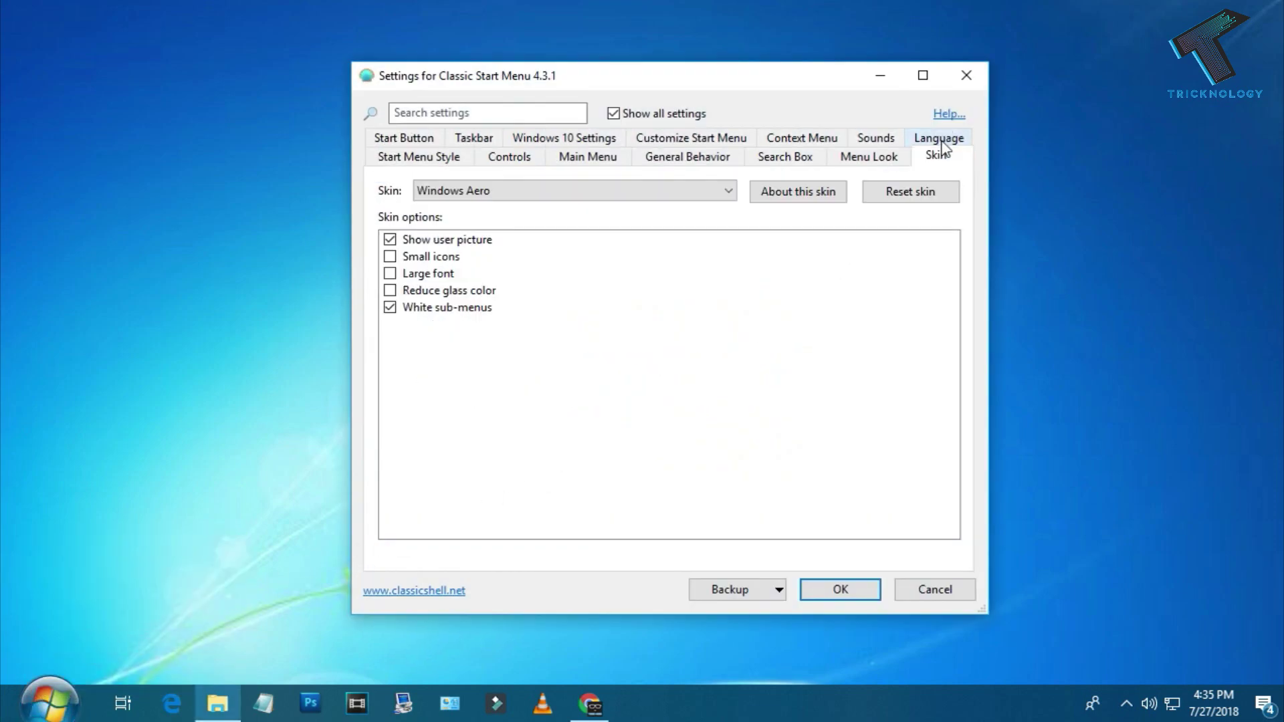
{"action": "left_click", "coordinate": [625, 192]}
{"action": "left_click", "coordinate": [883, 408]}
{"action": "left_click", "coordinate": [732, 590]}
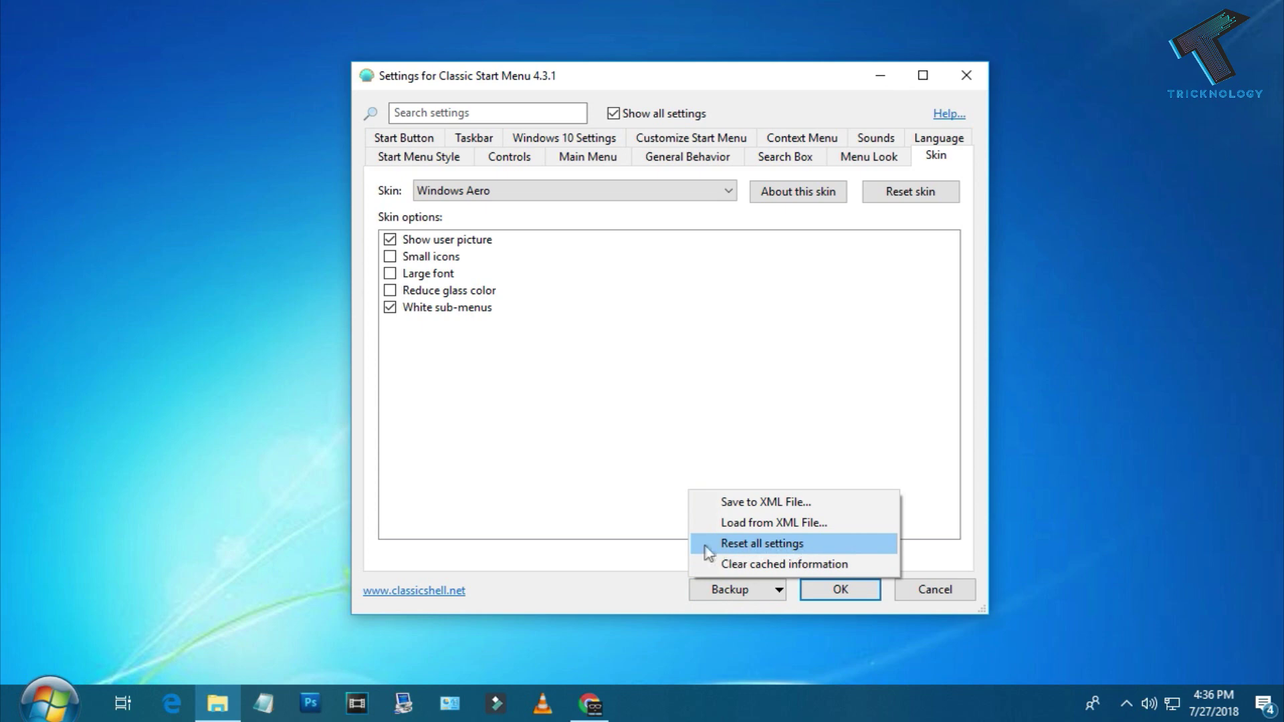
{"action": "left_click", "coordinate": [763, 547]}
{"action": "left_click", "coordinate": [652, 416]}
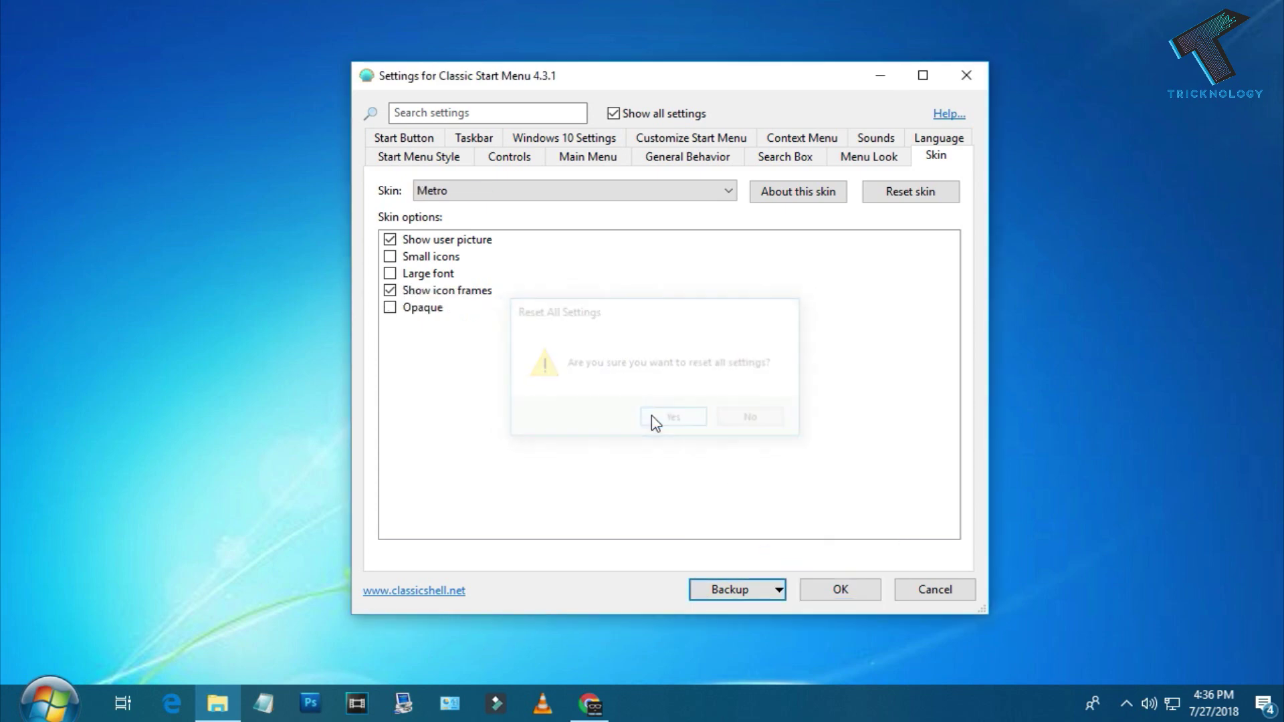
{"action": "left_click", "coordinate": [850, 592]}
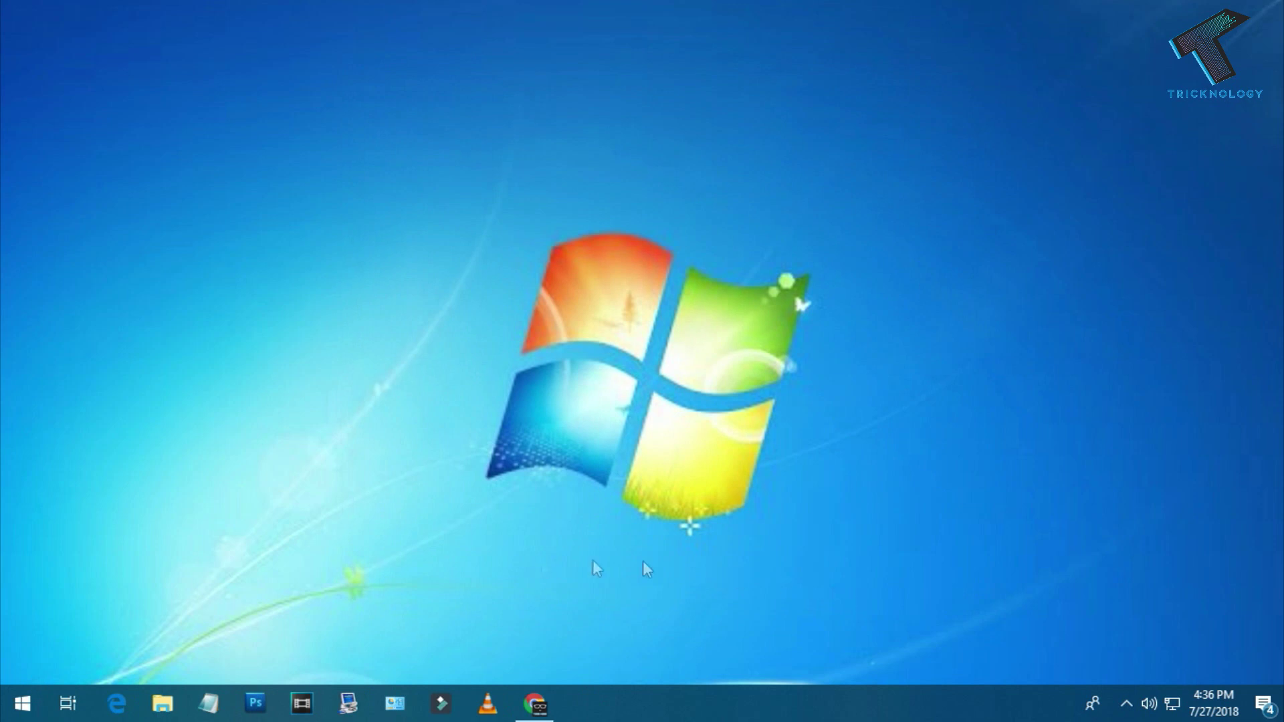
Open Control Panel from the Start menu and set View by to Category
{"action": "left_click", "coordinate": [24, 701]}
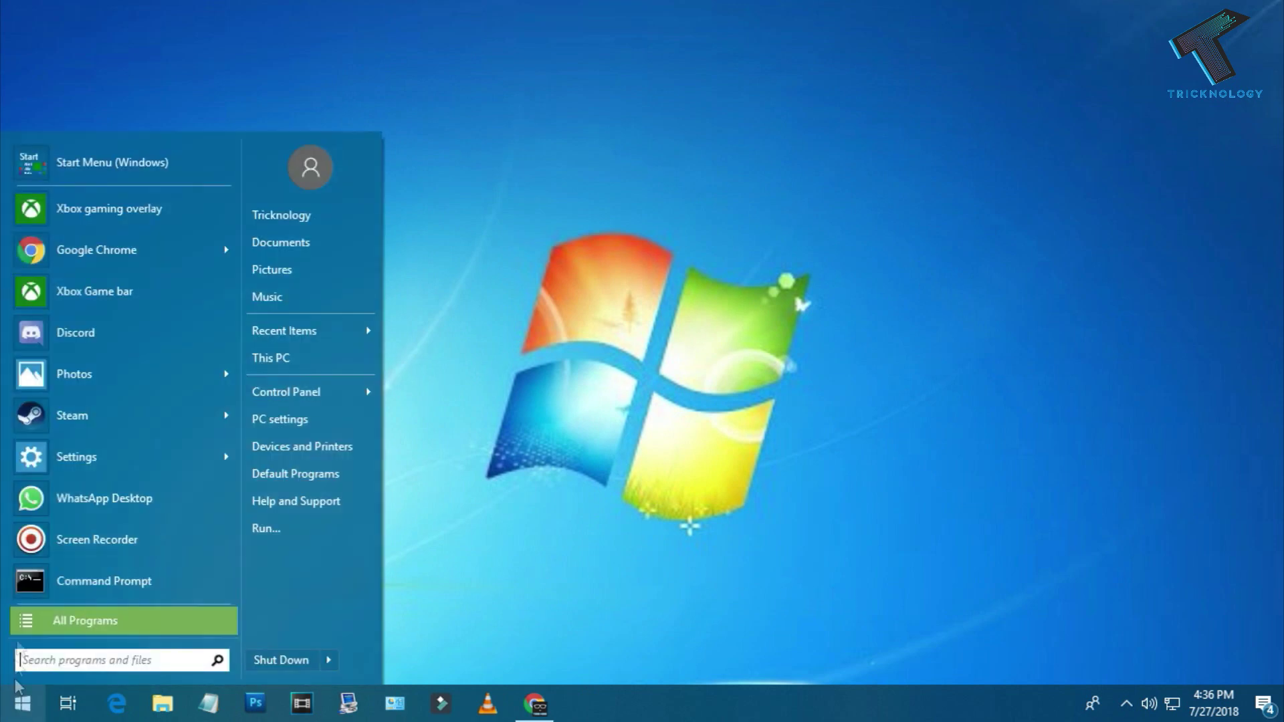
{"action": "mouse_move", "coordinate": [303, 395]}
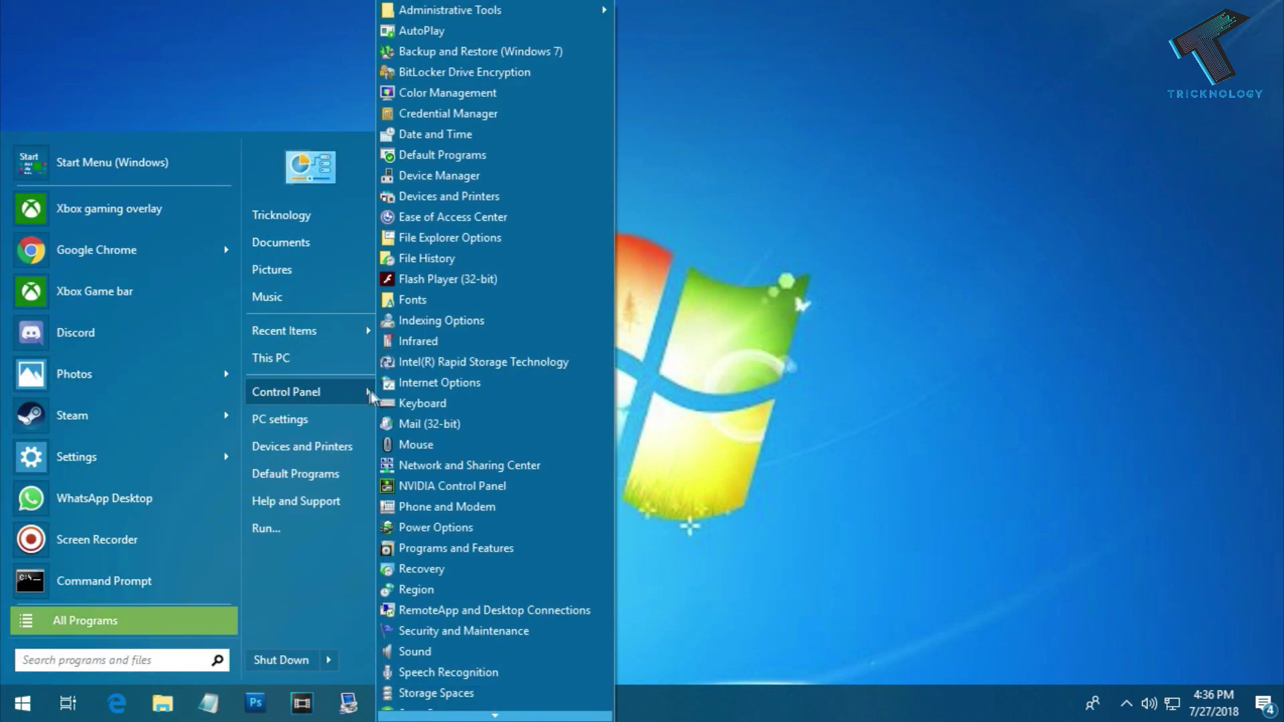
{"action": "left_click", "coordinate": [317, 400]}
{"action": "left_click", "coordinate": [1148, 187]}
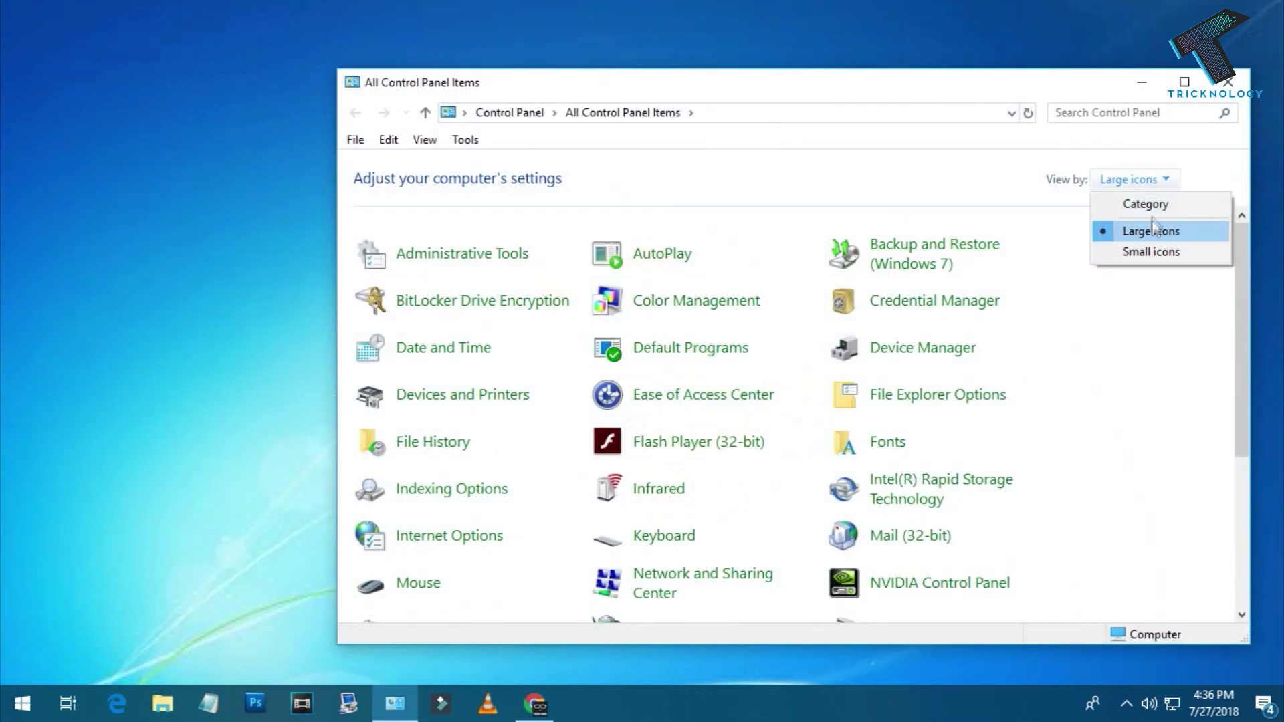
{"action": "left_click", "coordinate": [1150, 208]}
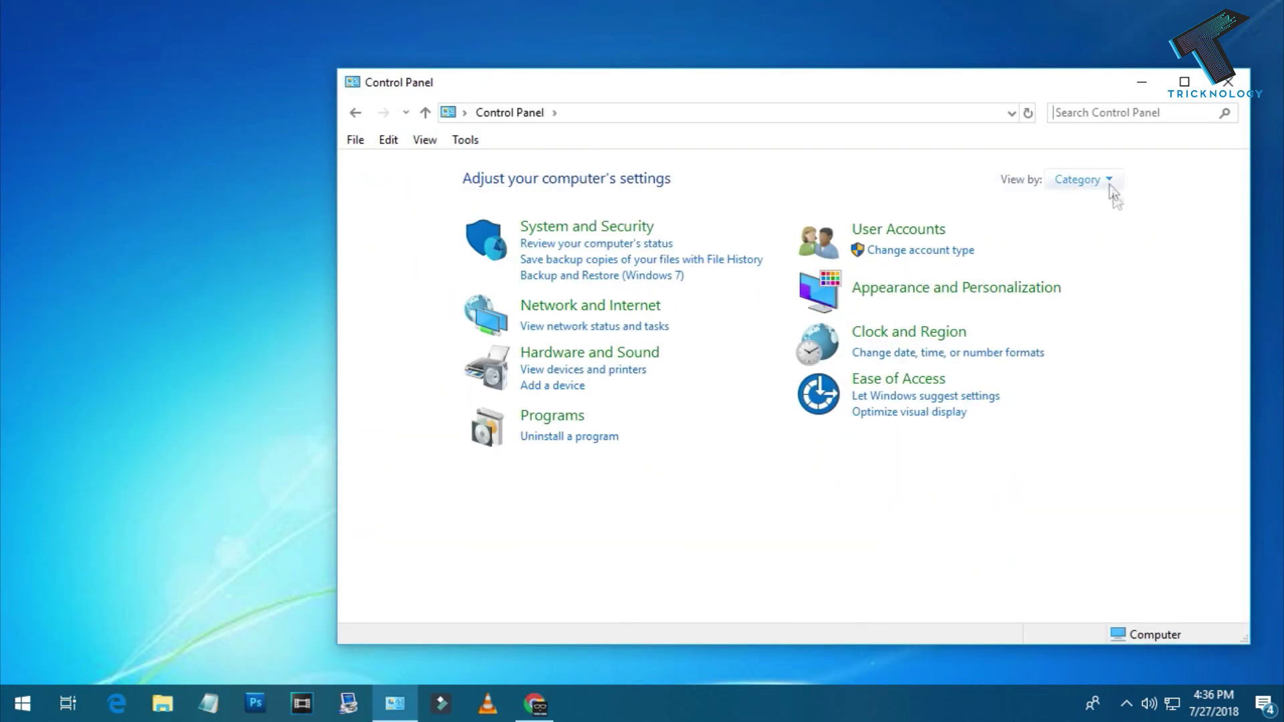
Uninstall Classic Shell from Programs and Features, approve it, and close the window
{"action": "left_click", "coordinate": [579, 436]}
{"action": "left_click", "coordinate": [588, 420]}
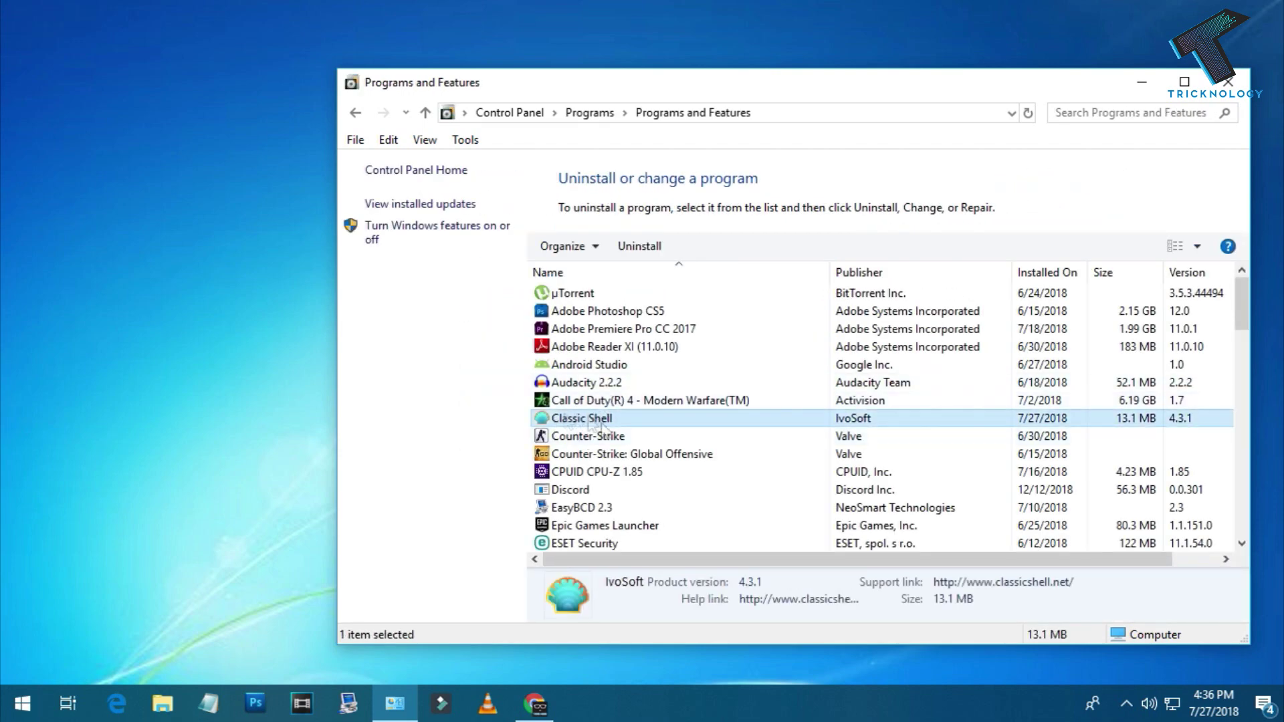
{"action": "left_click", "coordinate": [639, 246]}
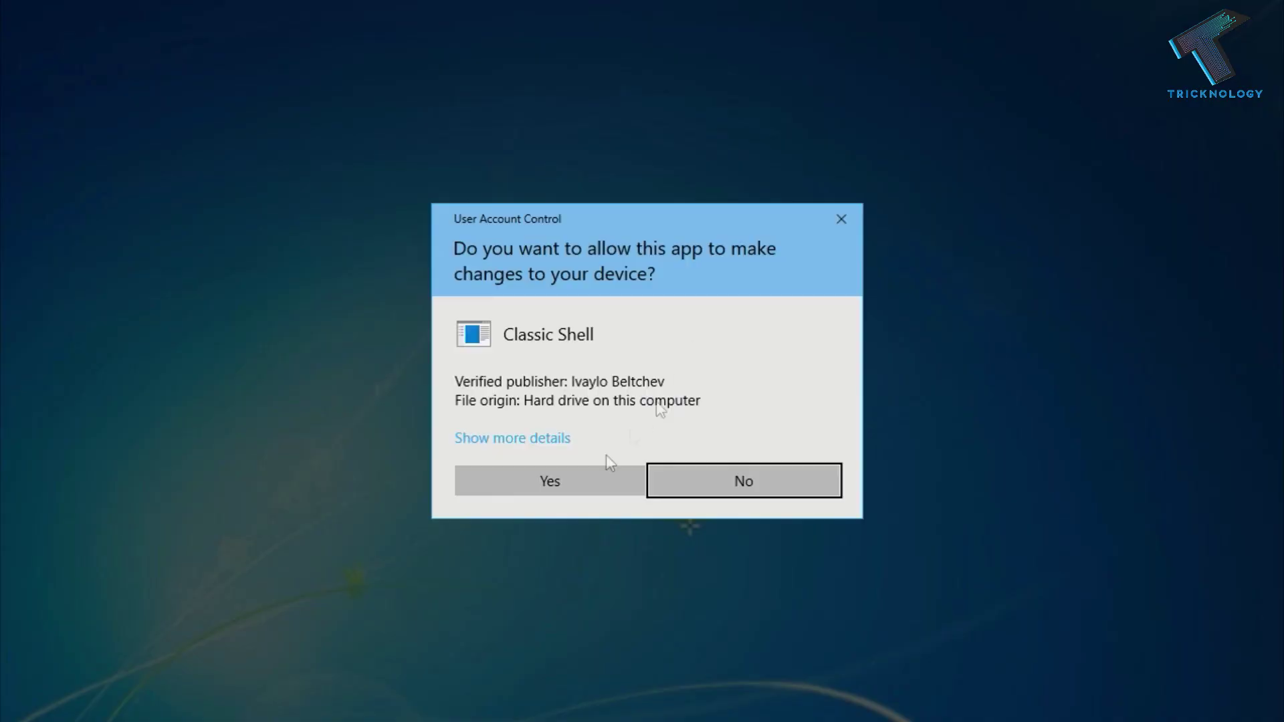
{"action": "left_click", "coordinate": [602, 480]}
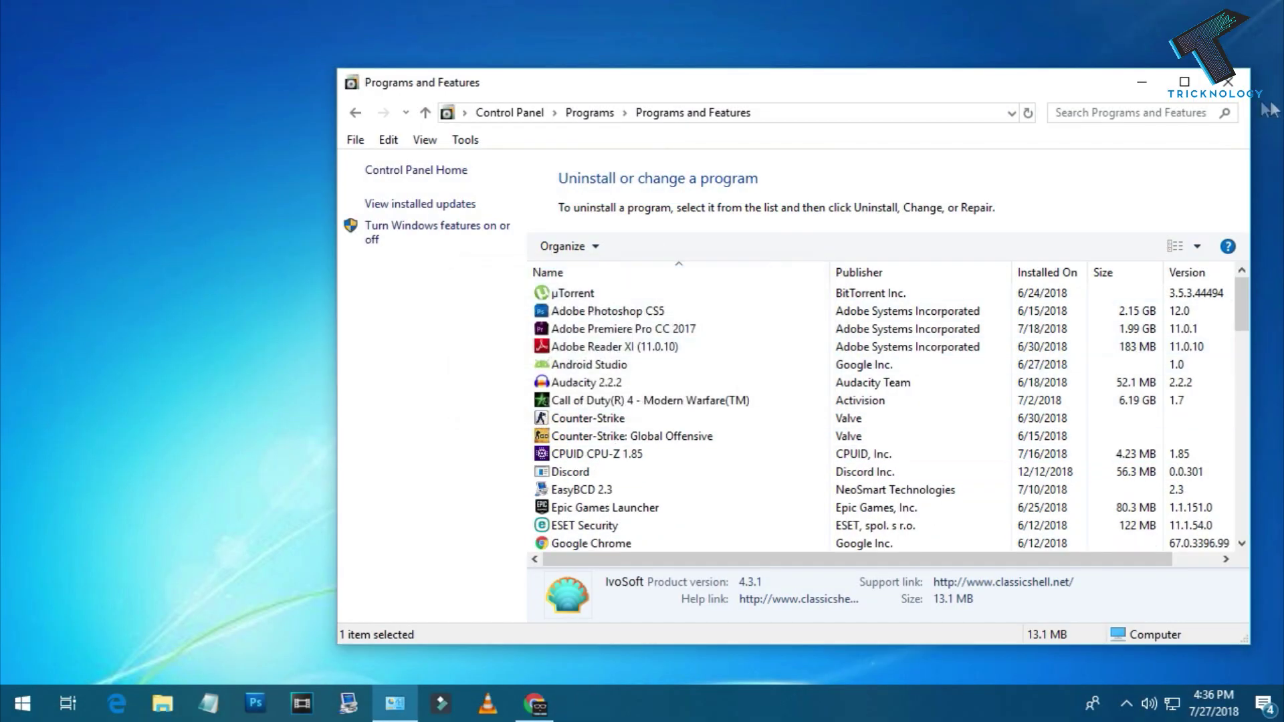
{"action": "left_click", "coordinate": [1228, 81]}
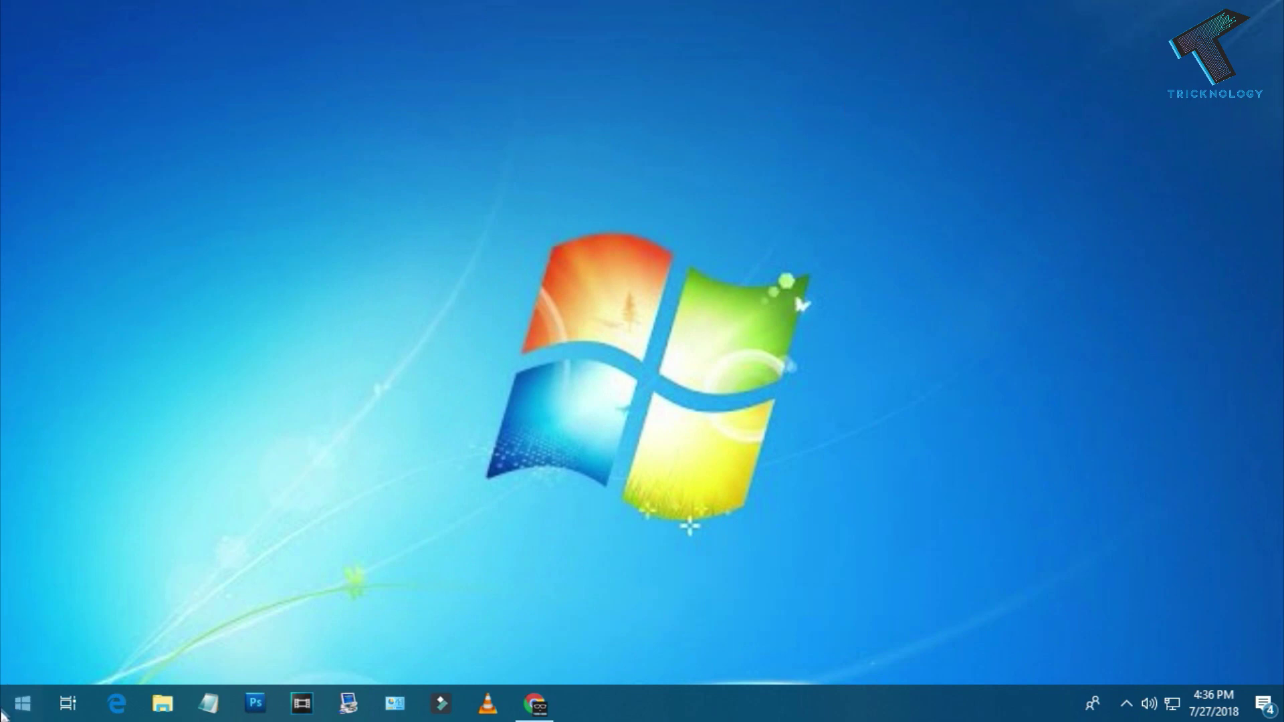
Turn off accent colour on Start, taskbar and action center, close Settings, and check the Start menu
{"action": "left_click", "coordinate": [22, 703]}
{"action": "right_click", "coordinate": [776, 703]}
{"action": "right_click", "coordinate": [704, 705]}
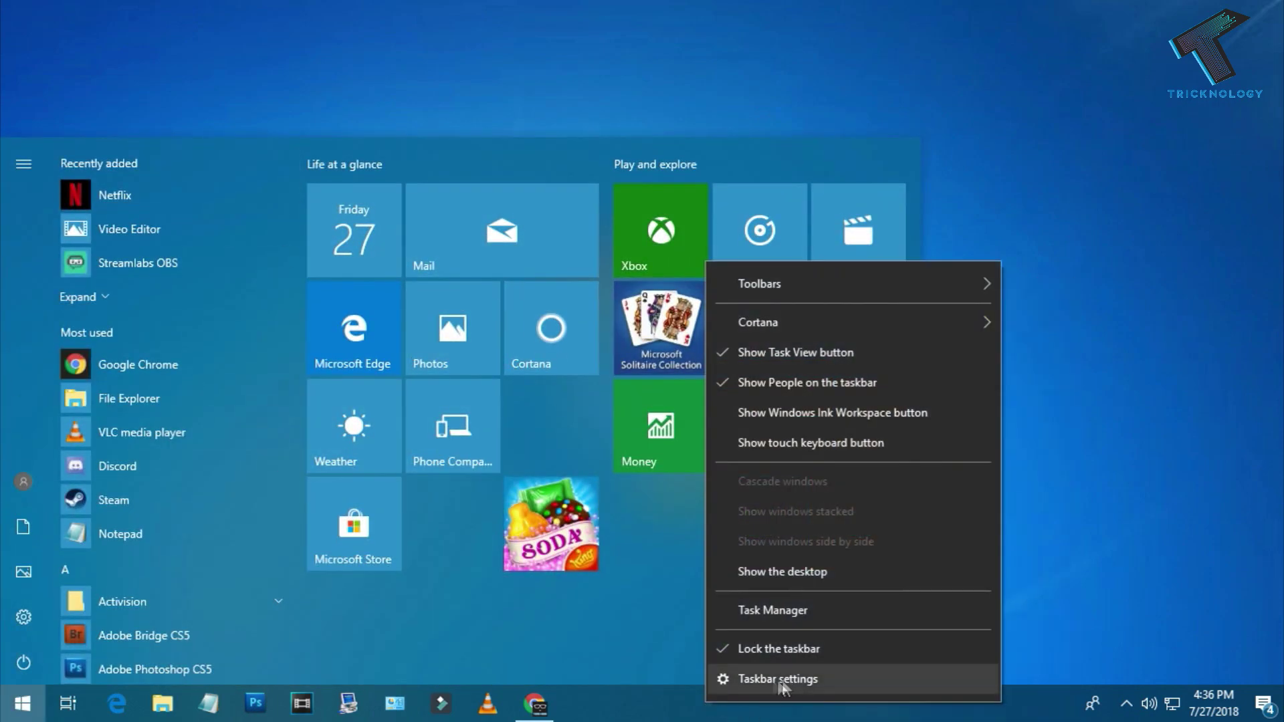
{"action": "left_click", "coordinate": [790, 680]}
{"action": "left_click", "coordinate": [300, 251]}
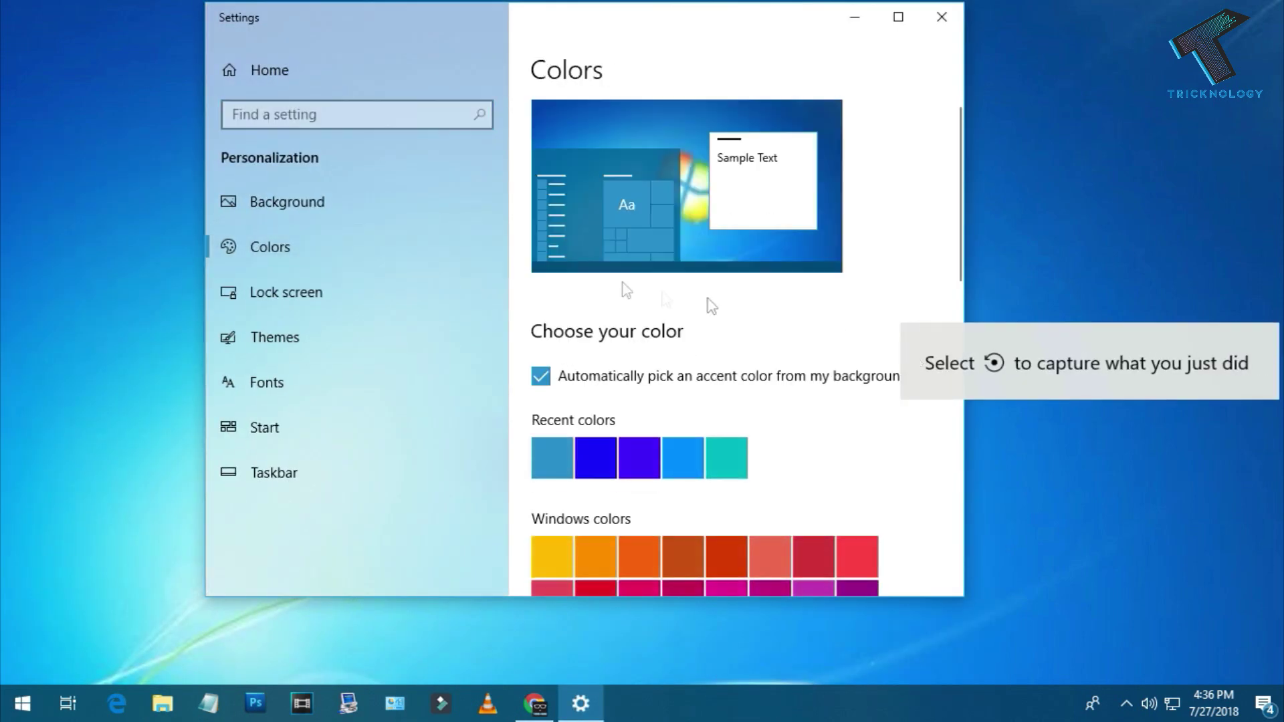
{"action": "scroll", "coordinate": [771, 386], "scroll_direction": "down", "scroll_amount": 10}
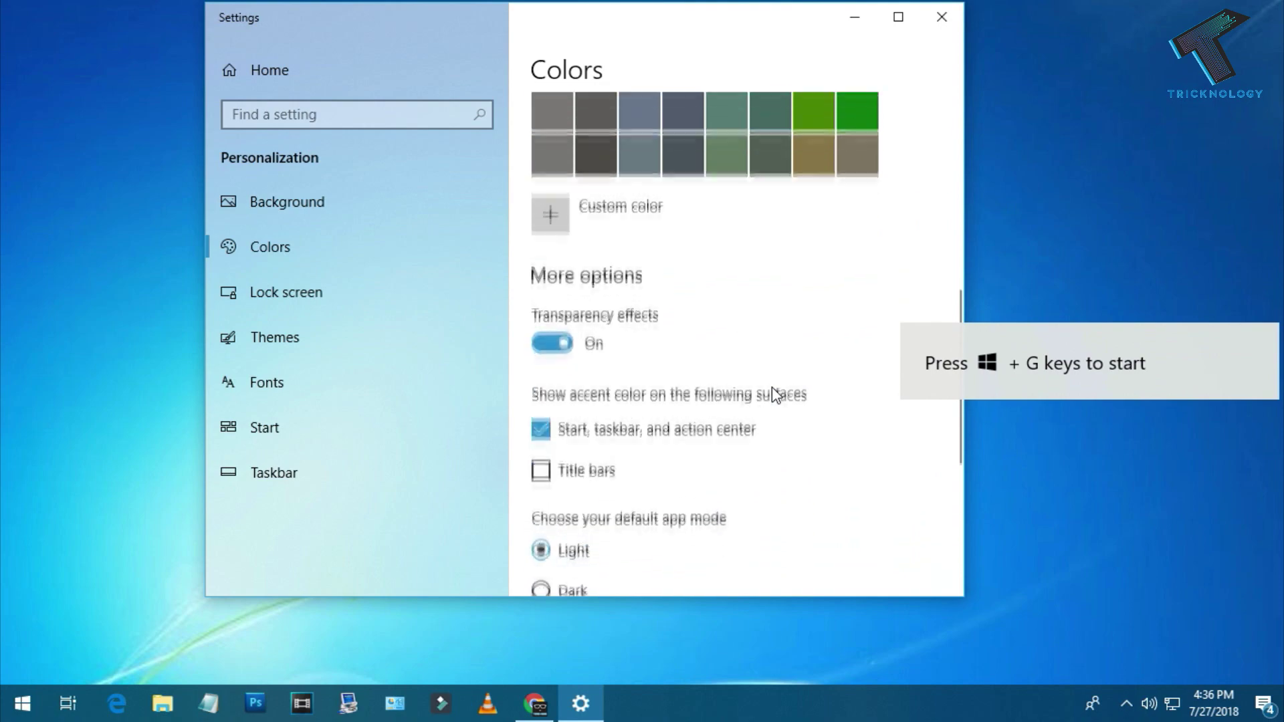
{"action": "left_click", "coordinate": [543, 428]}
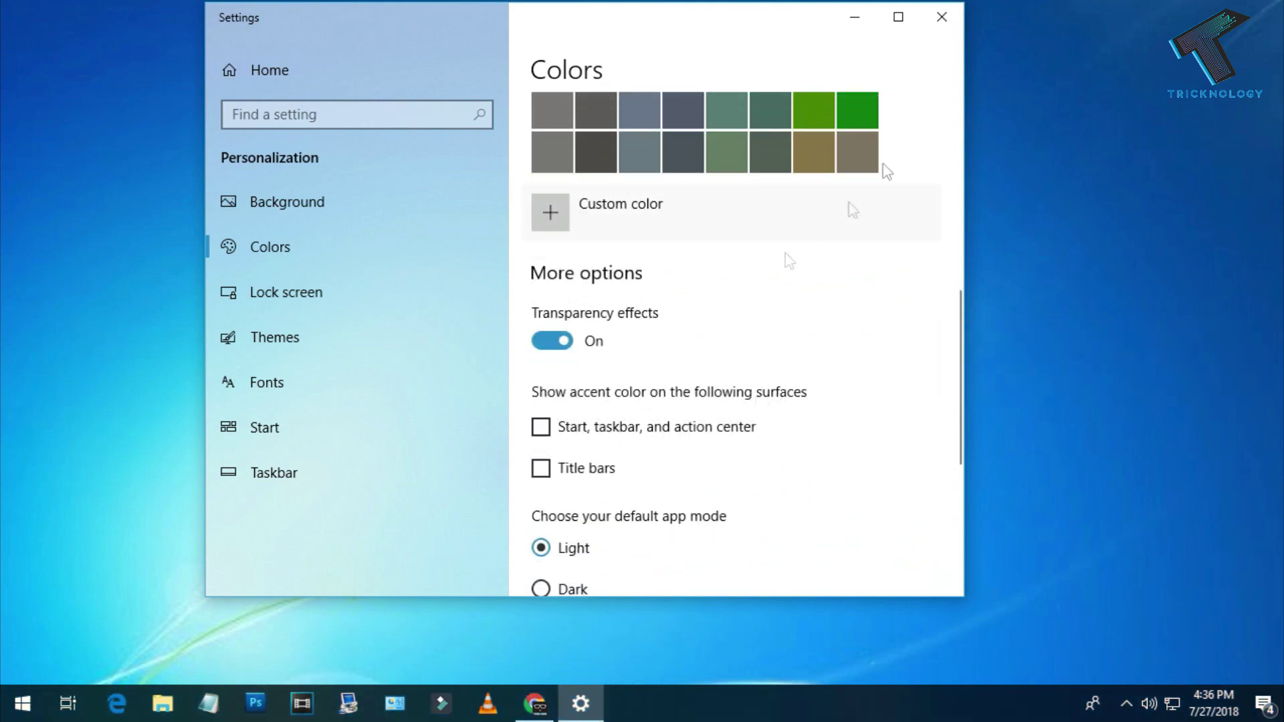
{"action": "left_click", "coordinate": [942, 19]}
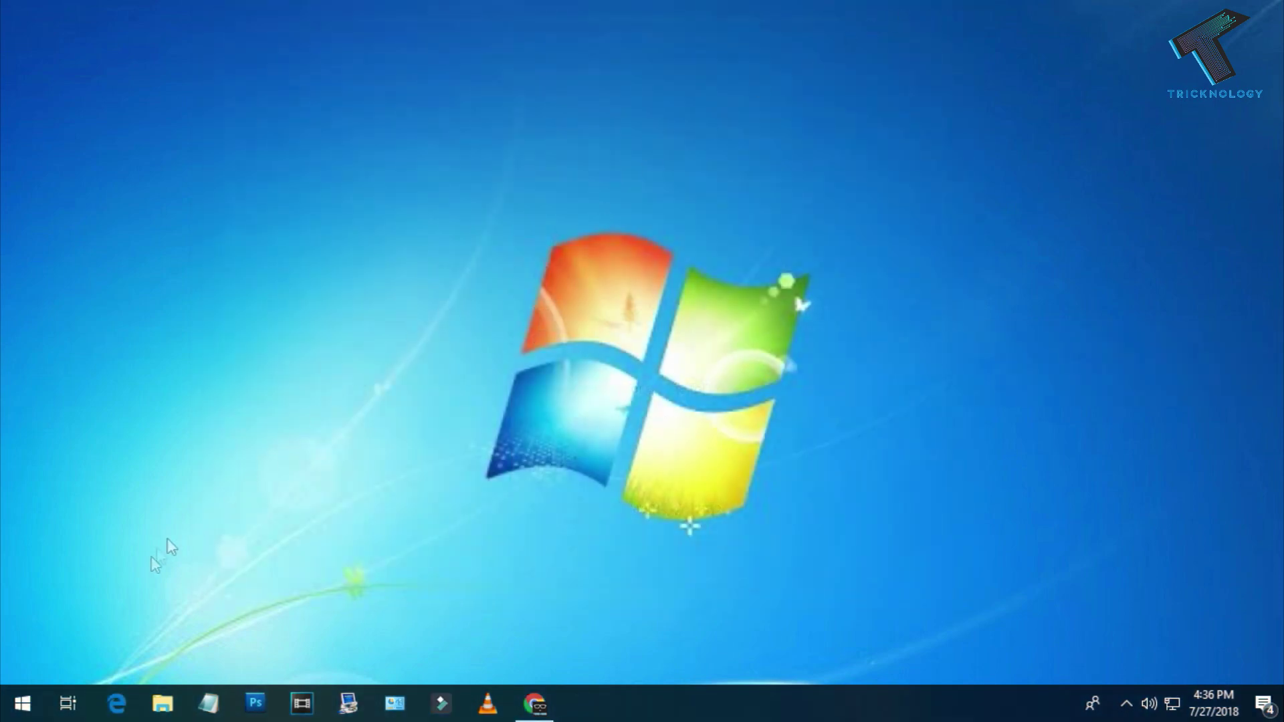
{"action": "left_click", "coordinate": [23, 703]}
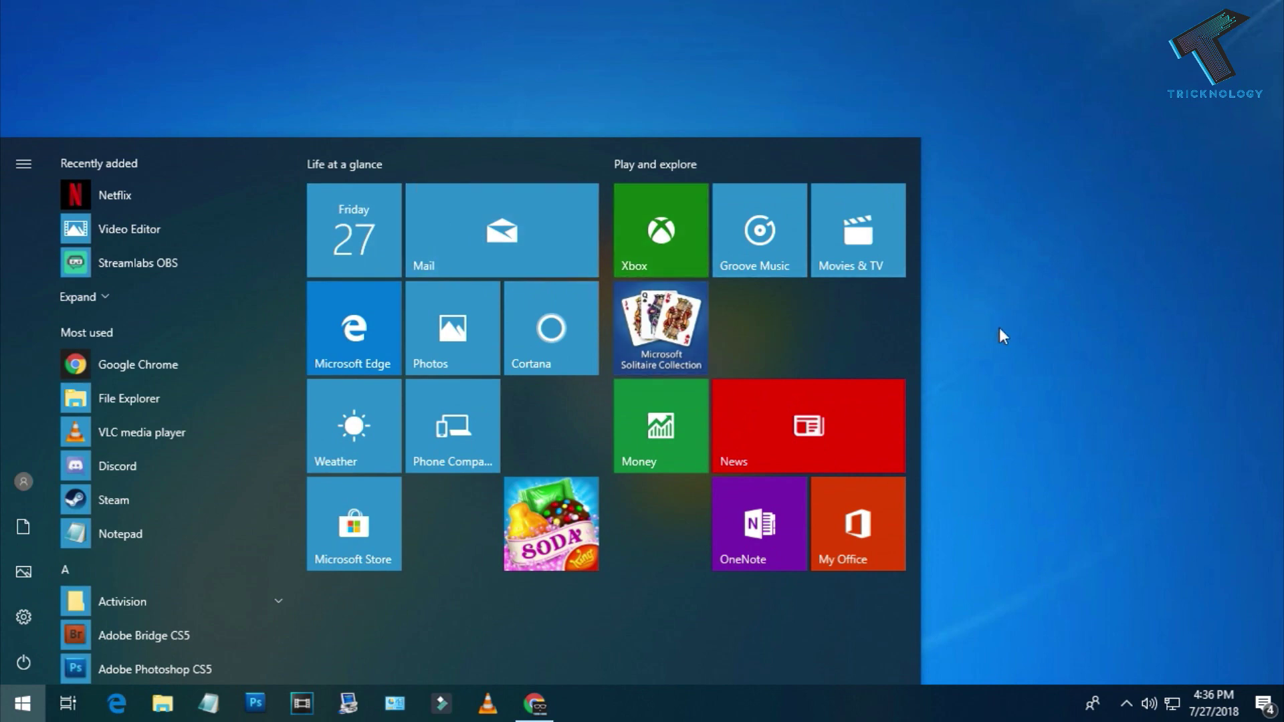
Set the desktop background back to the default Windows 10 picture and close Settings
{"action": "right_click", "coordinate": [994, 291]}
{"action": "left_click", "coordinate": [1033, 520]}
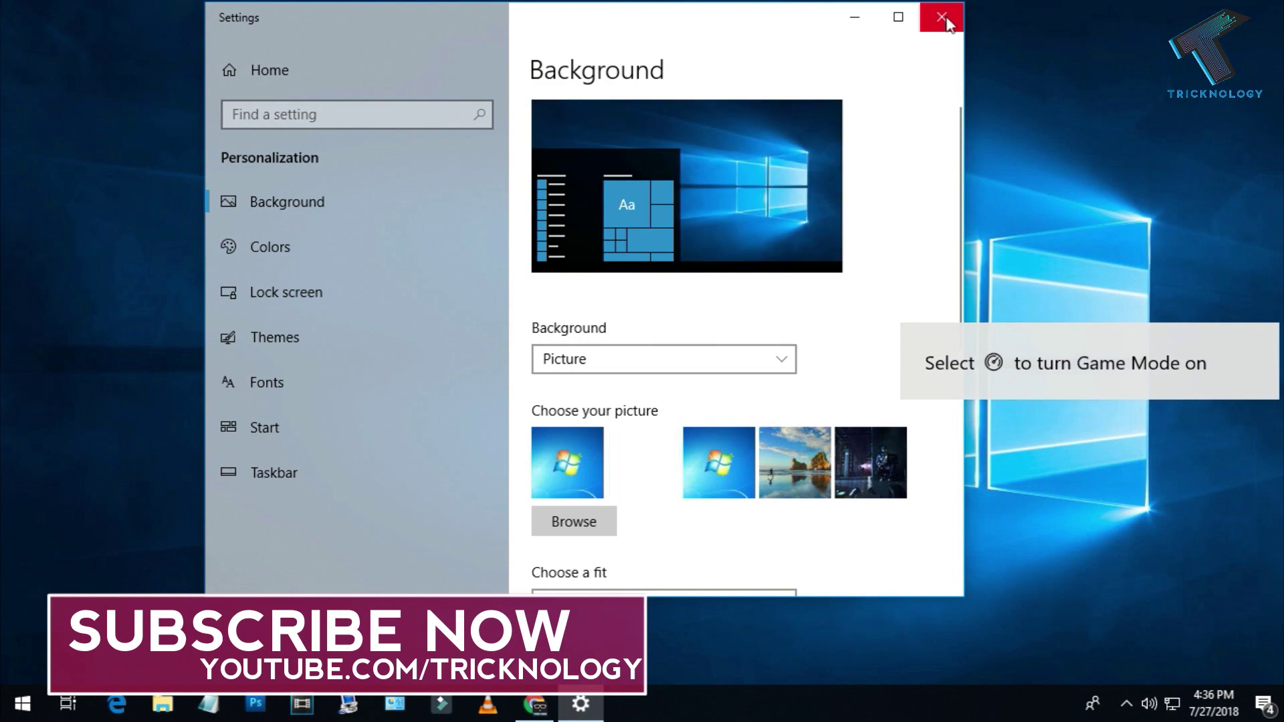
{"action": "left_click", "coordinate": [941, 16]}
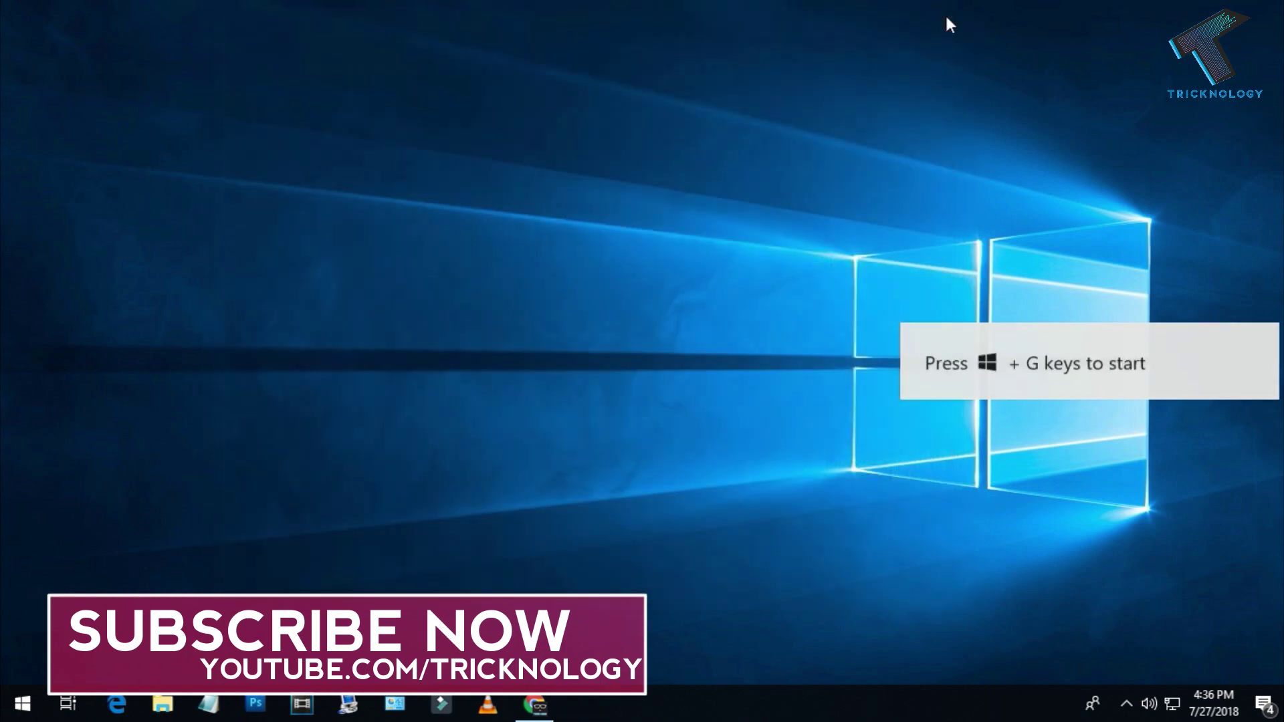